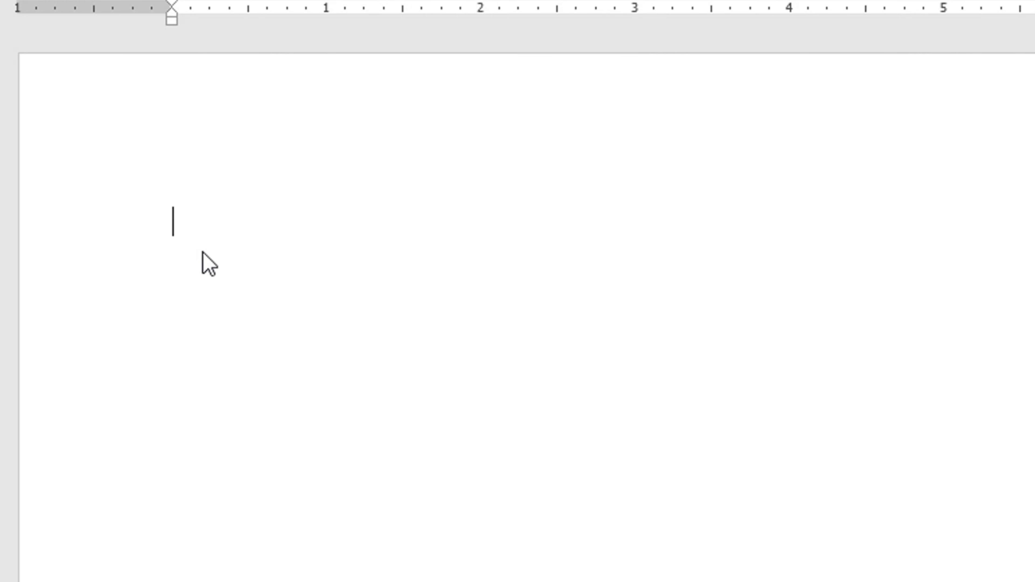
# Step: Generate sample text of five paragraphs with five sentences each using the formula =rand(5,5), and select the first paragraph
pyautogui.write('=rand')
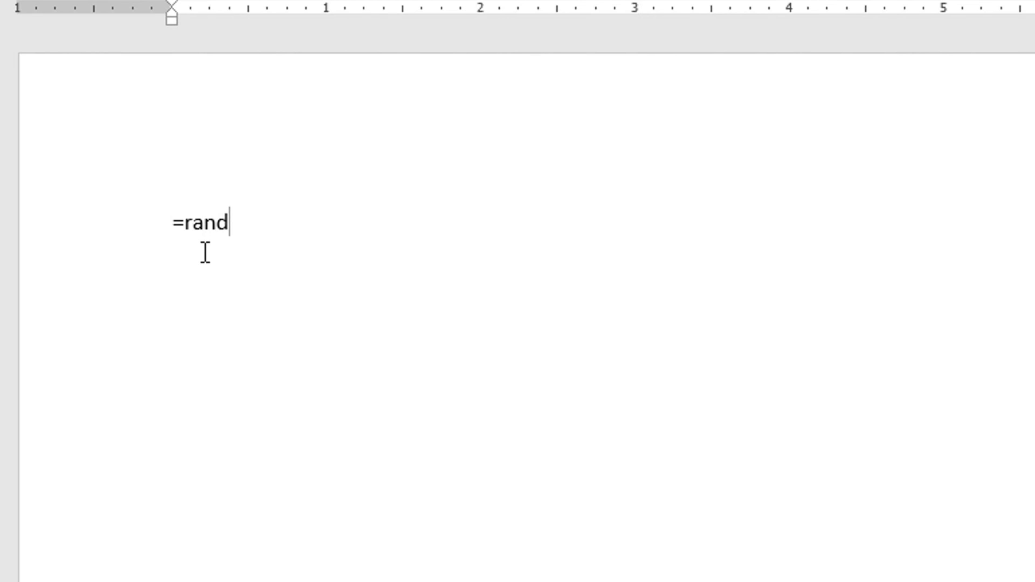
pyautogui.write('(5,5)')
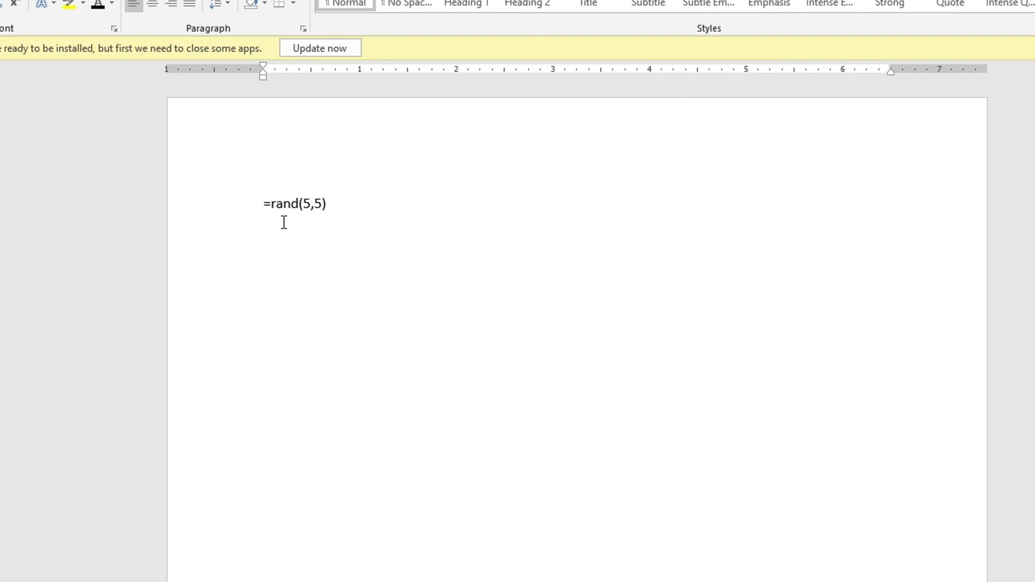
pyautogui.press('Return')
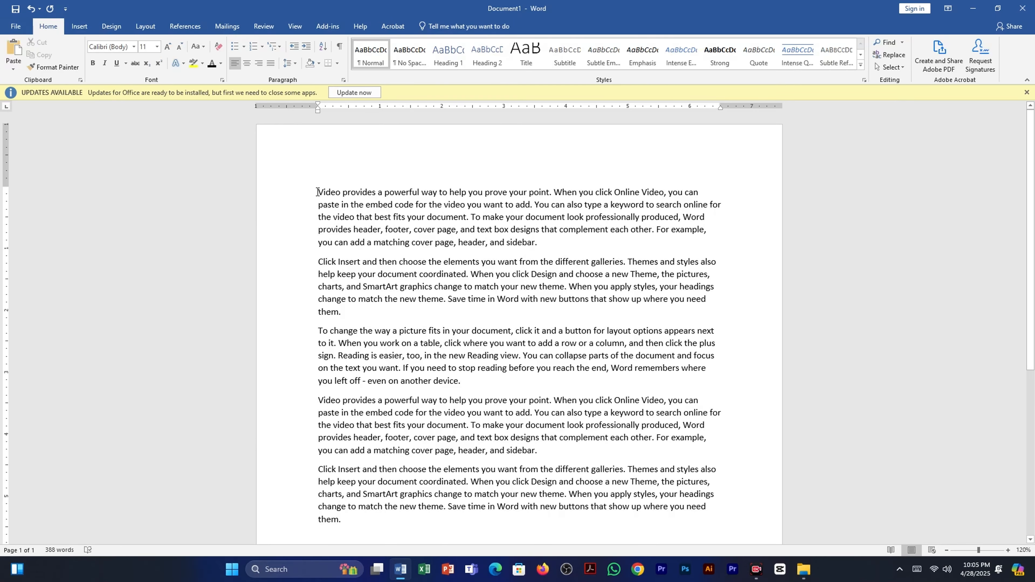
pyautogui.moveTo(316, 191); pyautogui.dragTo(509, 239)
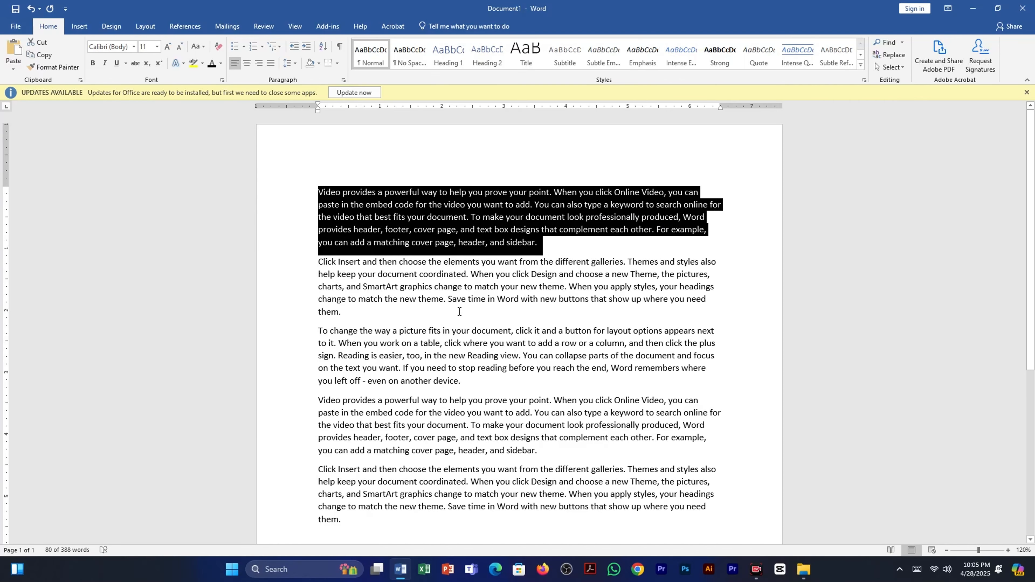
# Step: Undo the generated text and change the formula to =rand(5,2) to generate five paragraphs of two sentences each
pyautogui.hotkey('ctrl', 'z')
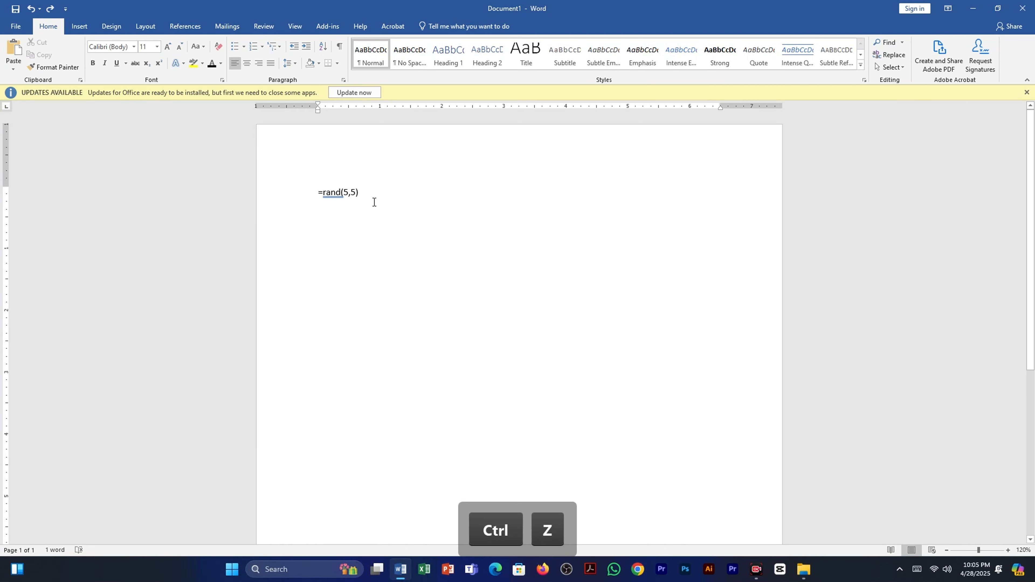
pyautogui.press('BackSpace')
pyautogui.write('2')
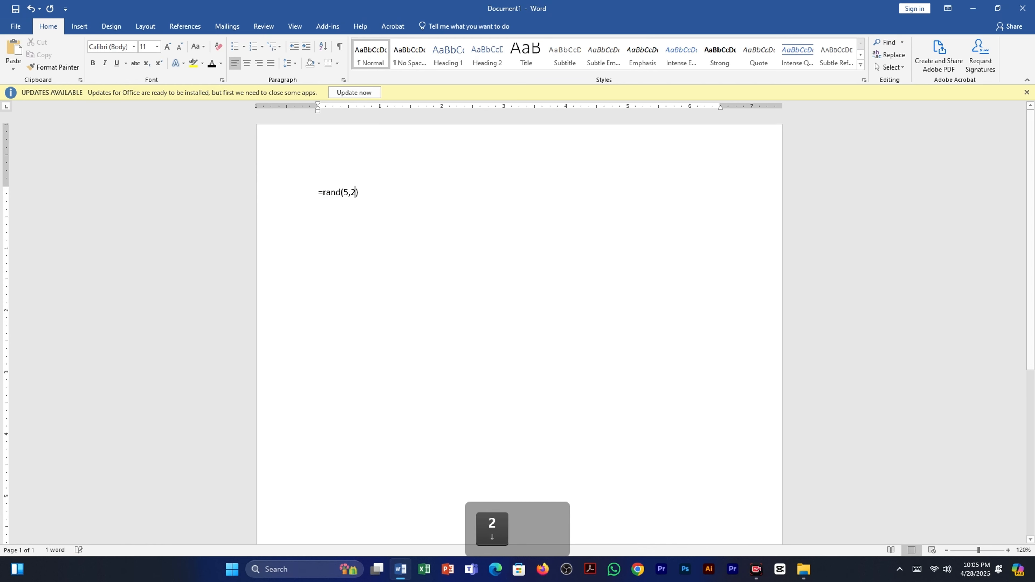
pyautogui.press('Return')
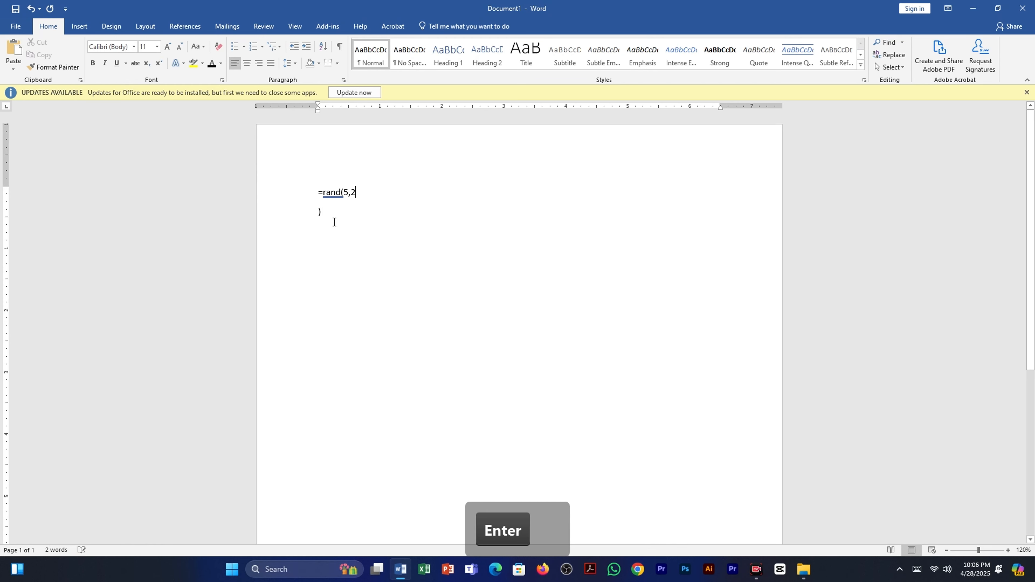
pyautogui.press('BackSpace')
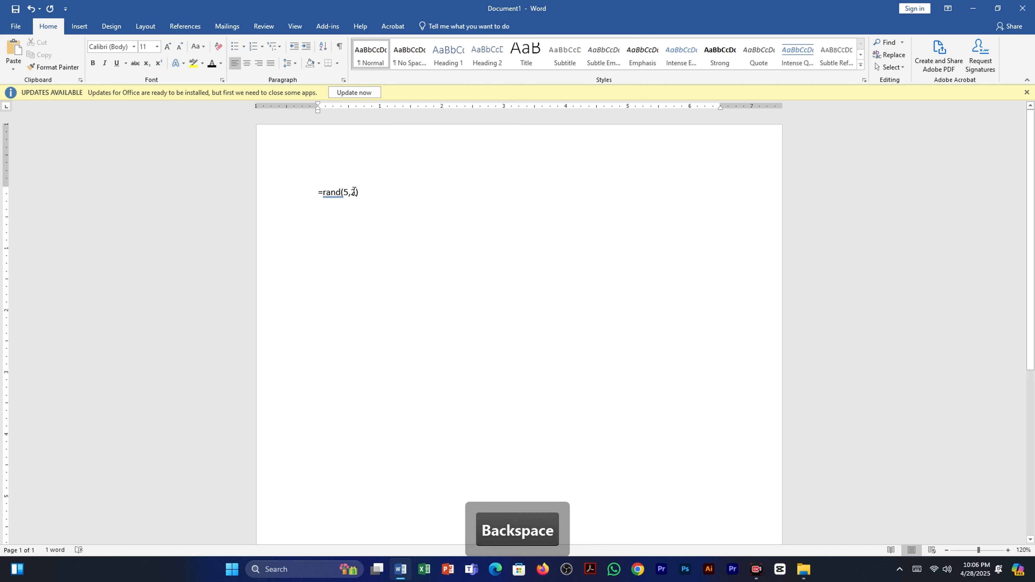
pyautogui.click(361, 195)
pyautogui.press('Return')
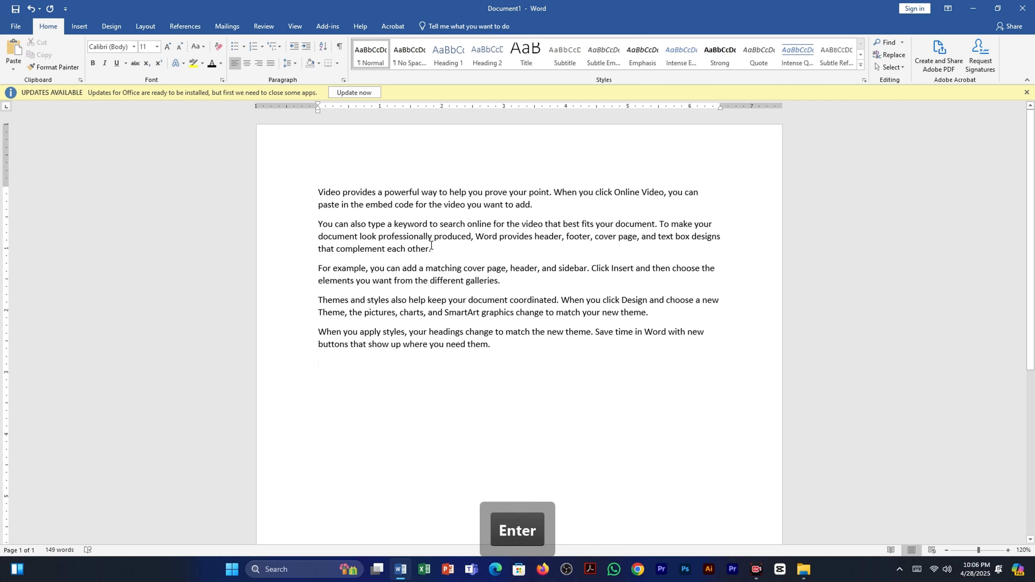
pyautogui.moveTo(318, 192); pyautogui.dragTo(548, 206)
pyautogui.moveTo(319, 205); pyautogui.dragTo(491, 344)
pyautogui.click(550, 428)
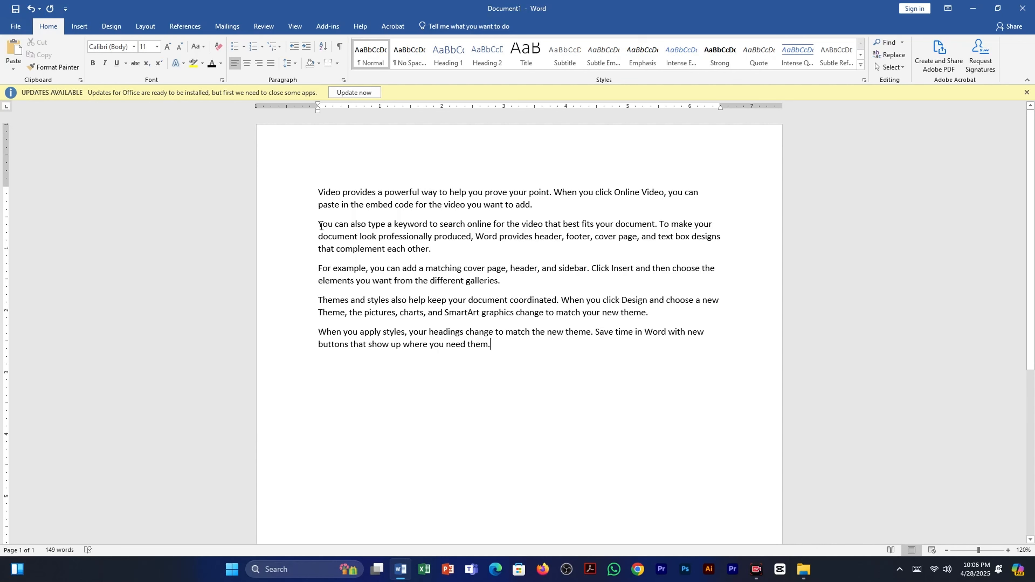
# Step: Cut the second paragraph's text without its final period and paste it on a new line below the last paragraph
pyautogui.moveTo(321, 225); pyautogui.dragTo(429, 253)
pyautogui.hotkey('ctrl', 'c')
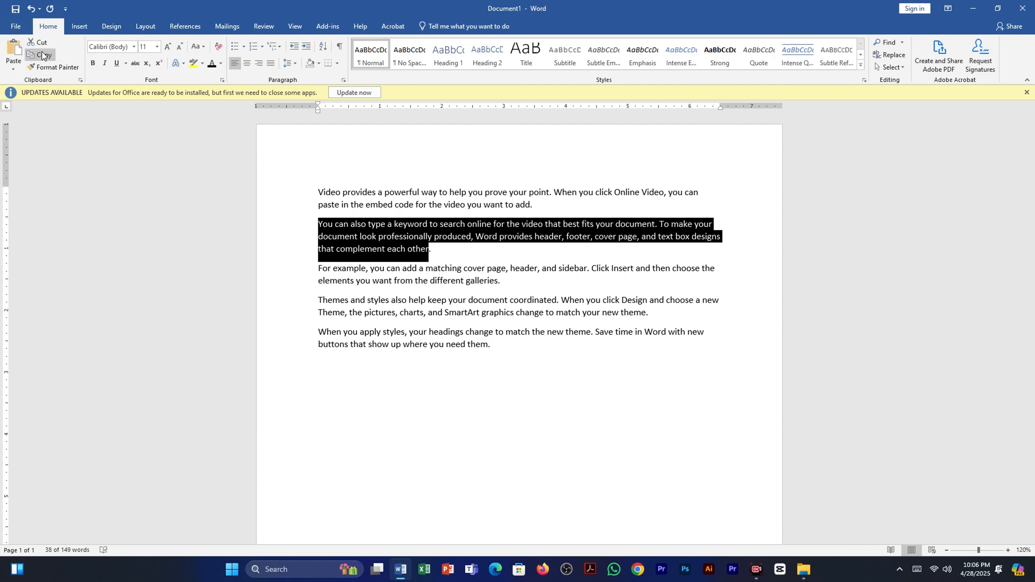
pyautogui.click(39, 42)
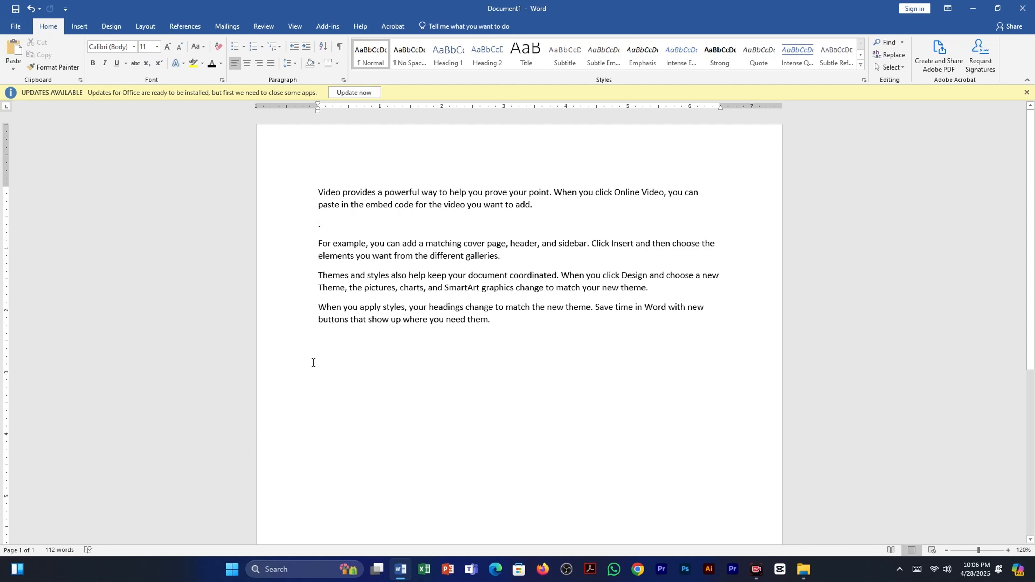
pyautogui.hotkey('ctrl', 'End')
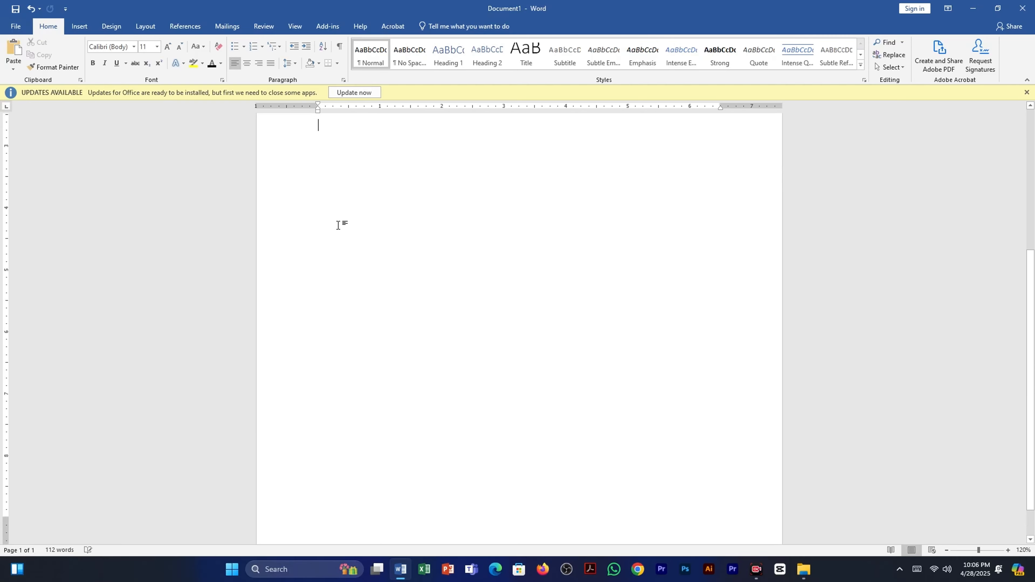
pyautogui.doubleClick(325, 232)
pyautogui.click(13, 50)
# Step: Paste the cut text two more times in a row further down the page and start a new paragraph after it
pyautogui.scroll(3, 386, 344)
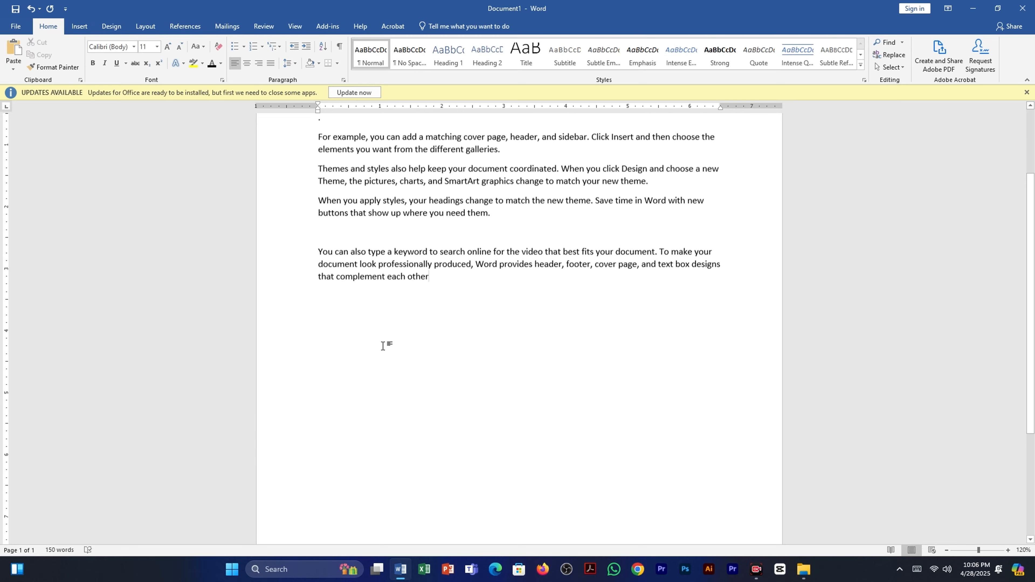
pyautogui.click(330, 341)
pyautogui.click(15, 47)
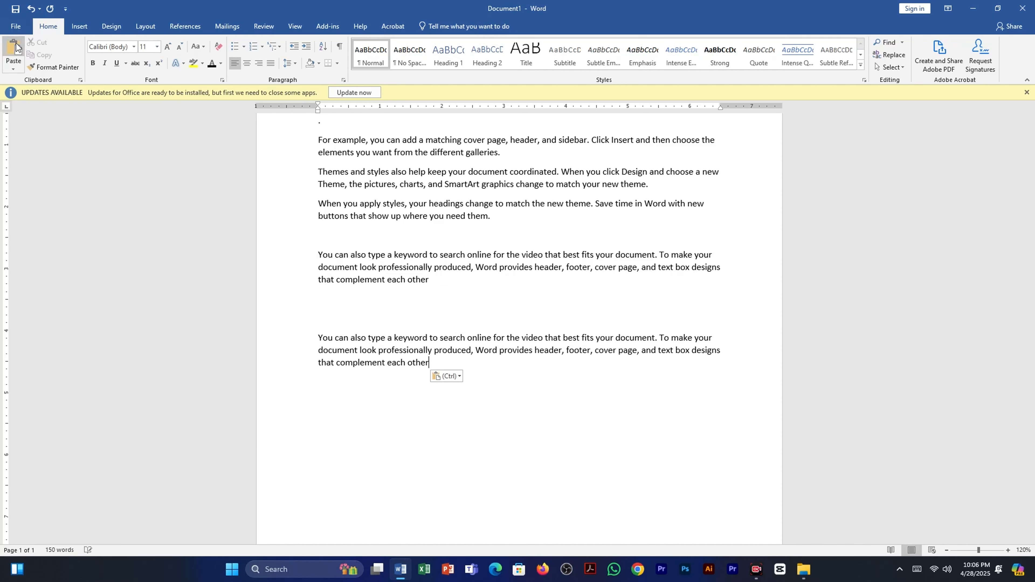
pyautogui.click(16, 47)
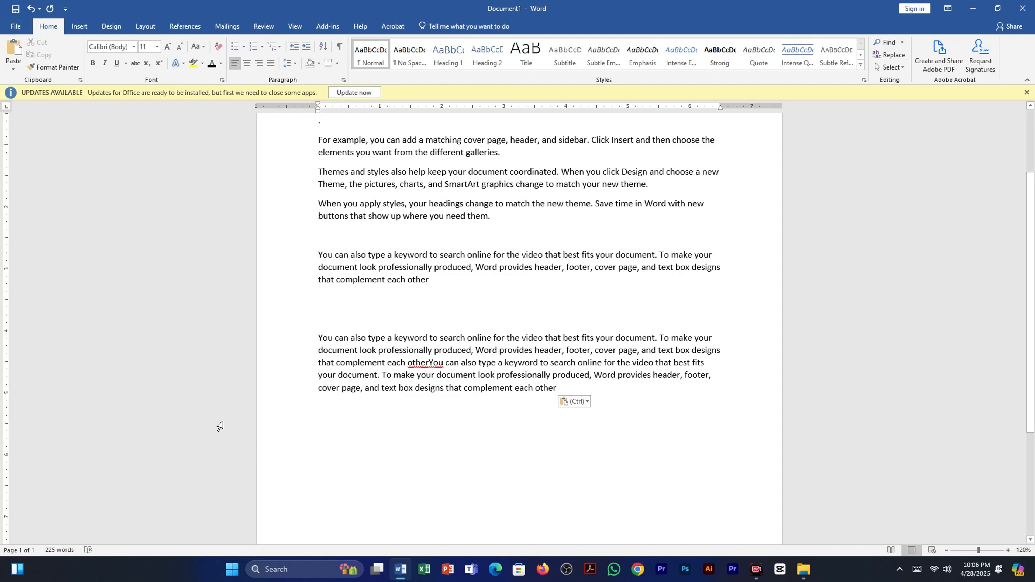
pyautogui.press('Return')
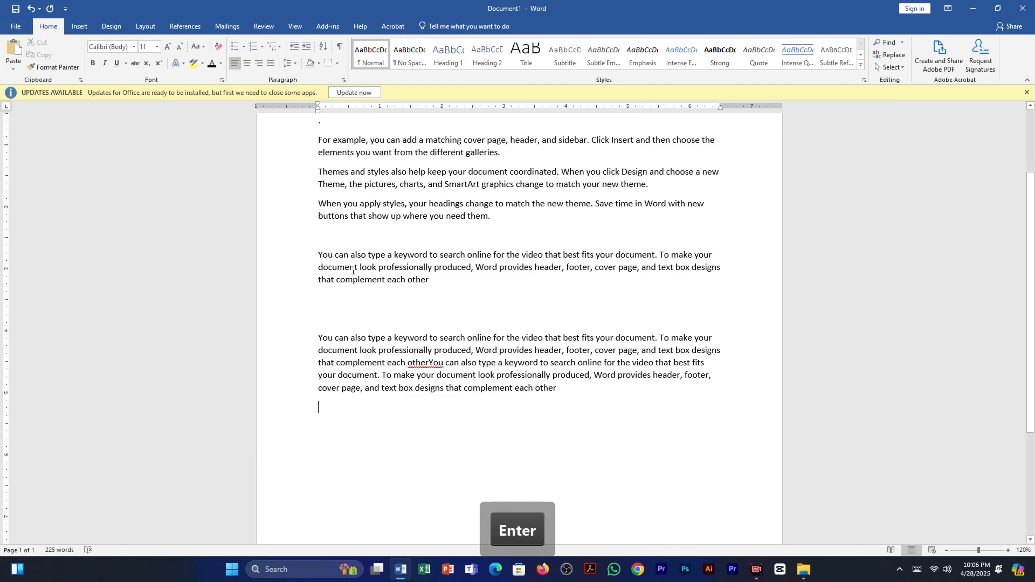
# Step: Try to copy the paragraph beginning "Themes and styles also help keep your document coordinated"
pyautogui.scroll(4, 418, 328)
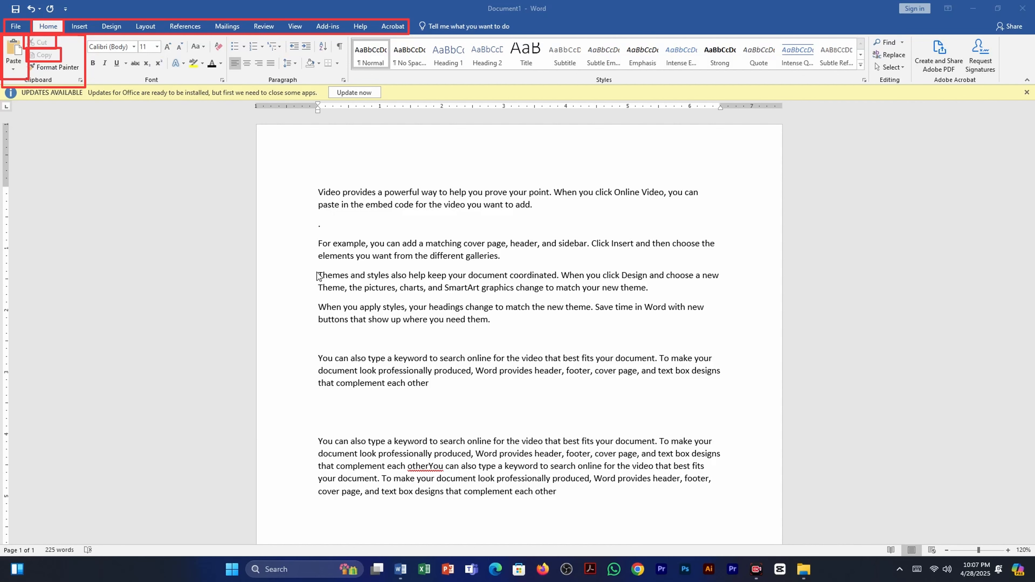
pyautogui.moveTo(315, 276); pyautogui.dragTo(656, 288)
pyautogui.scroll(-6, 556, 353)
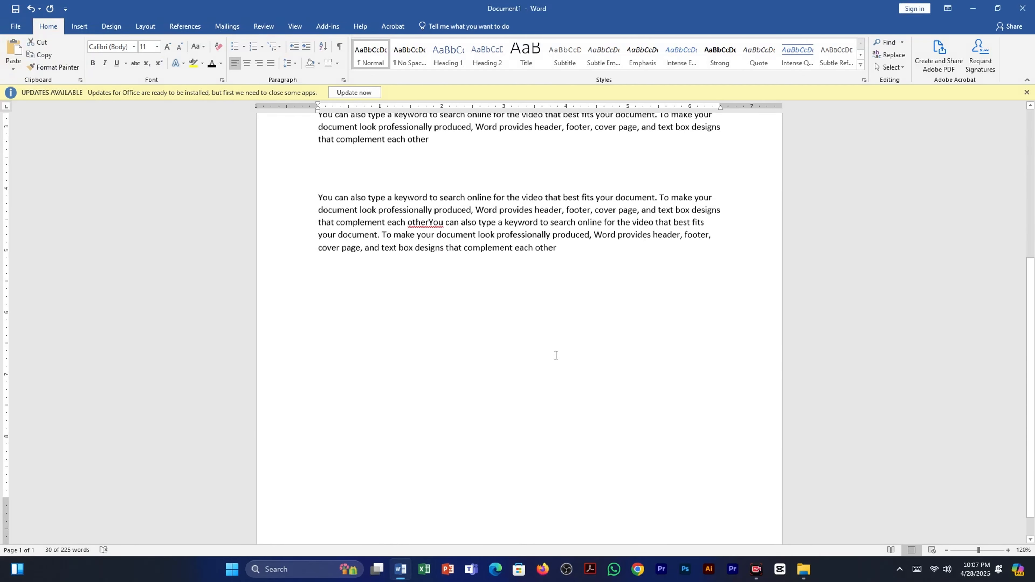
pyautogui.scroll(6, 555, 354)
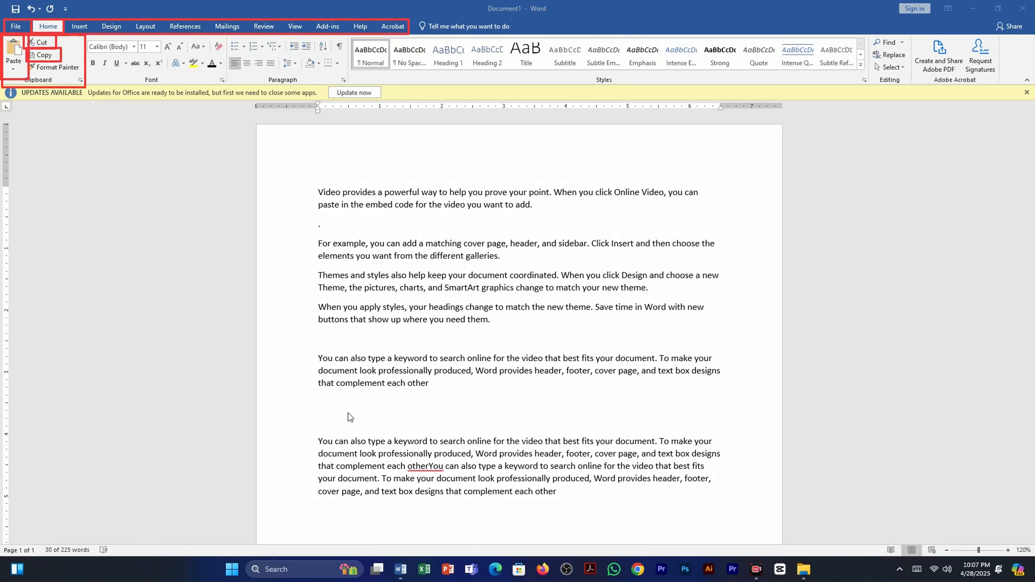
pyautogui.click(41, 56)
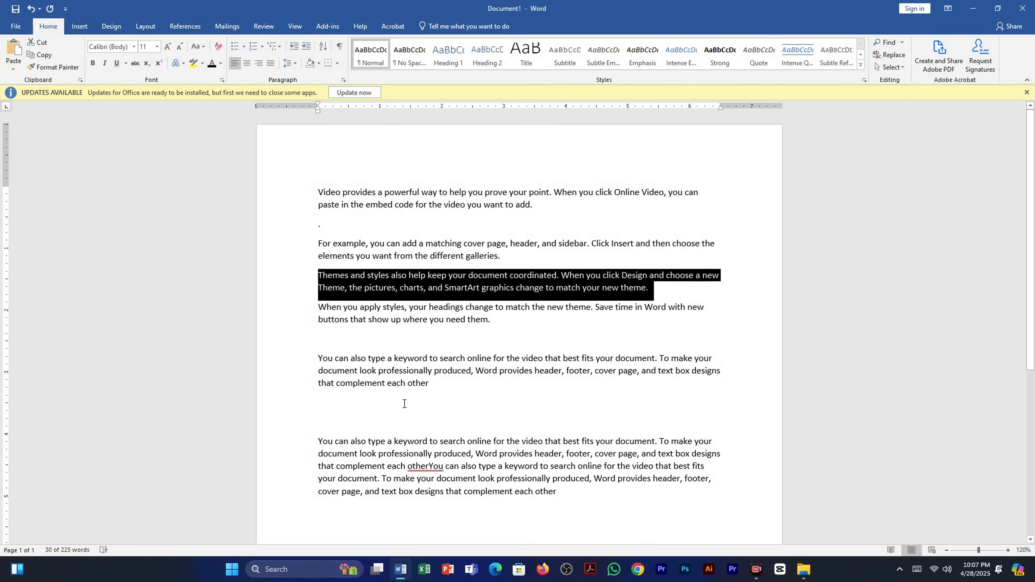
# Step: Paste the clipboard contents four times in a row on a new line below the last text block
pyautogui.scroll(-7, 405, 402)
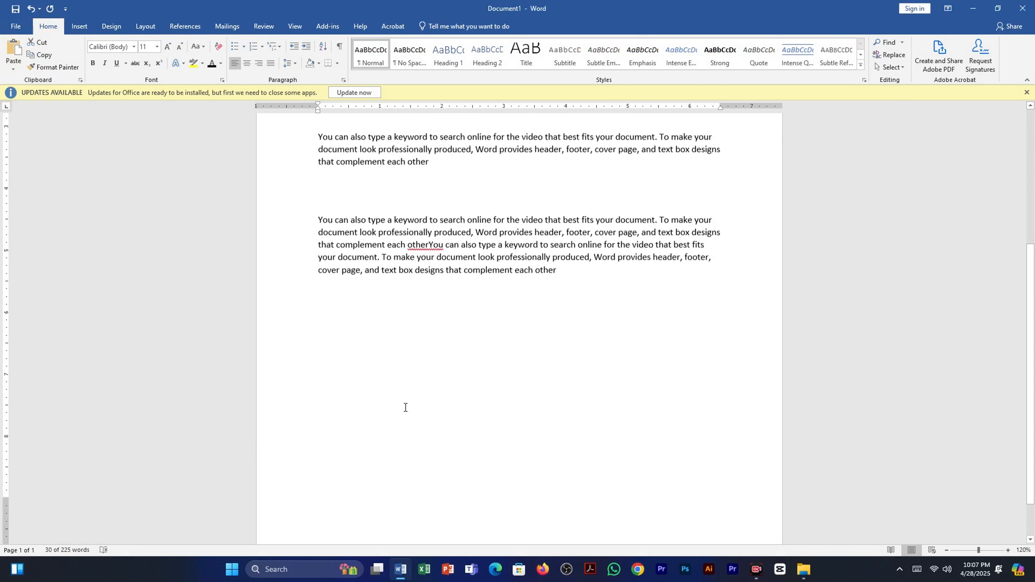
pyautogui.click(331, 299)
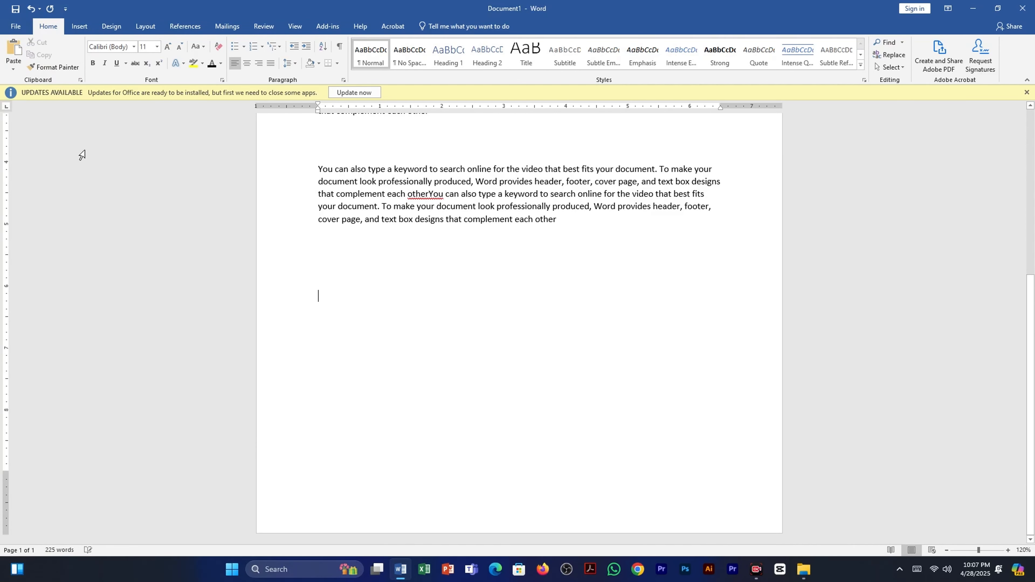
pyautogui.click(12, 48)
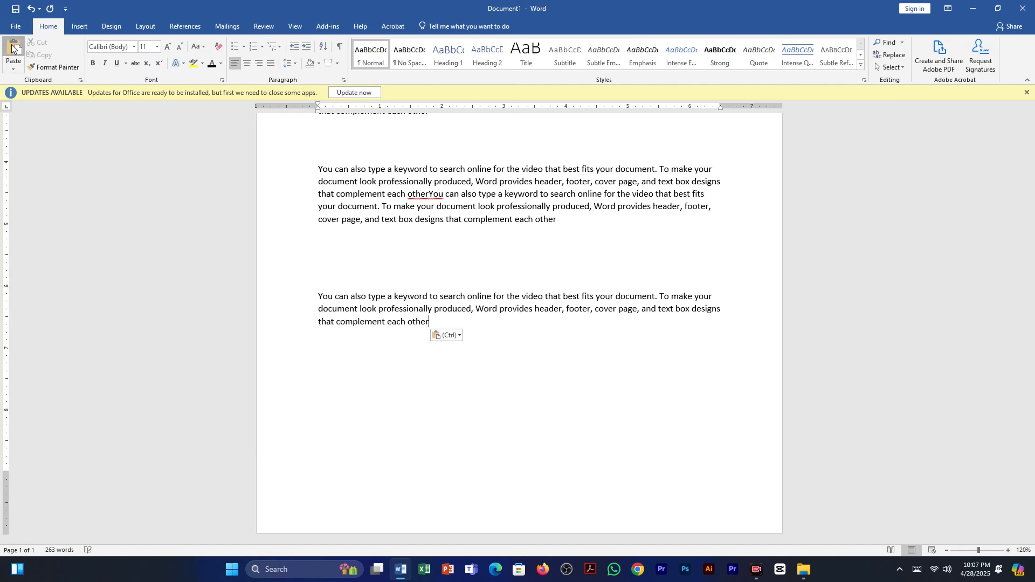
pyautogui.click(12, 48)
pyautogui.click(12, 48)
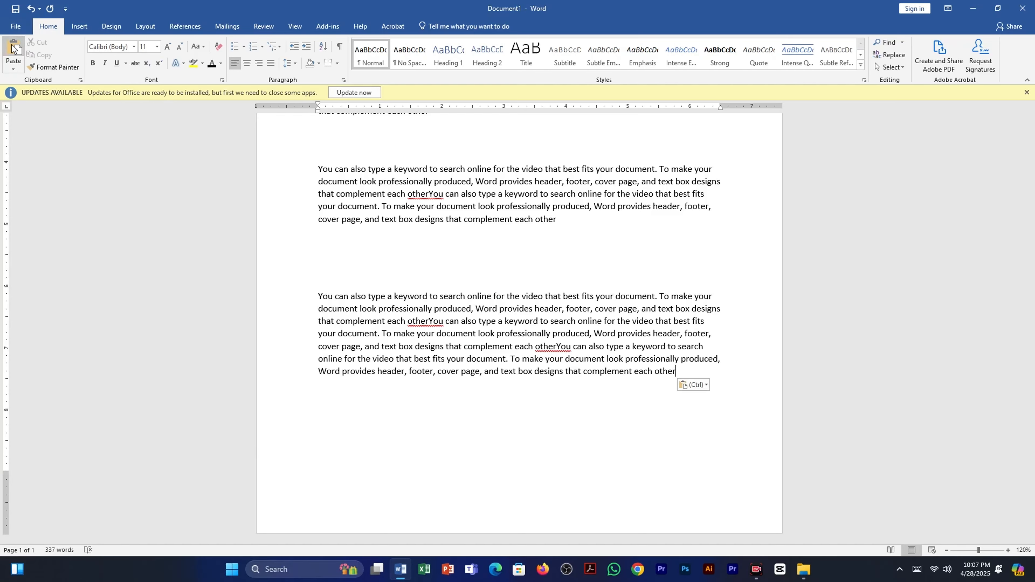
pyautogui.click(12, 48)
pyautogui.scroll(2, 341, 402)
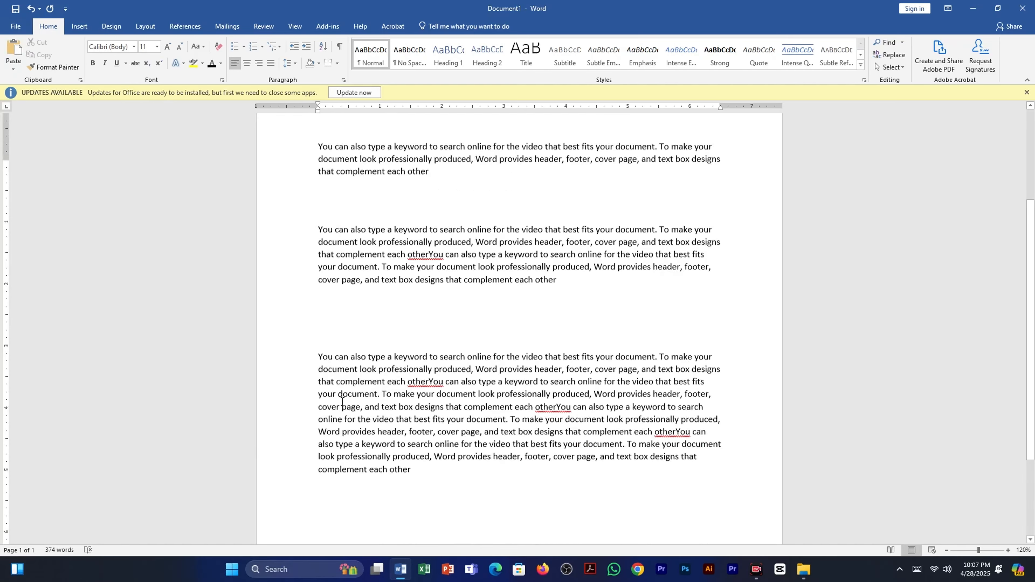
pyautogui.scroll(7, 341, 402)
pyautogui.scroll(-8, 439, 483)
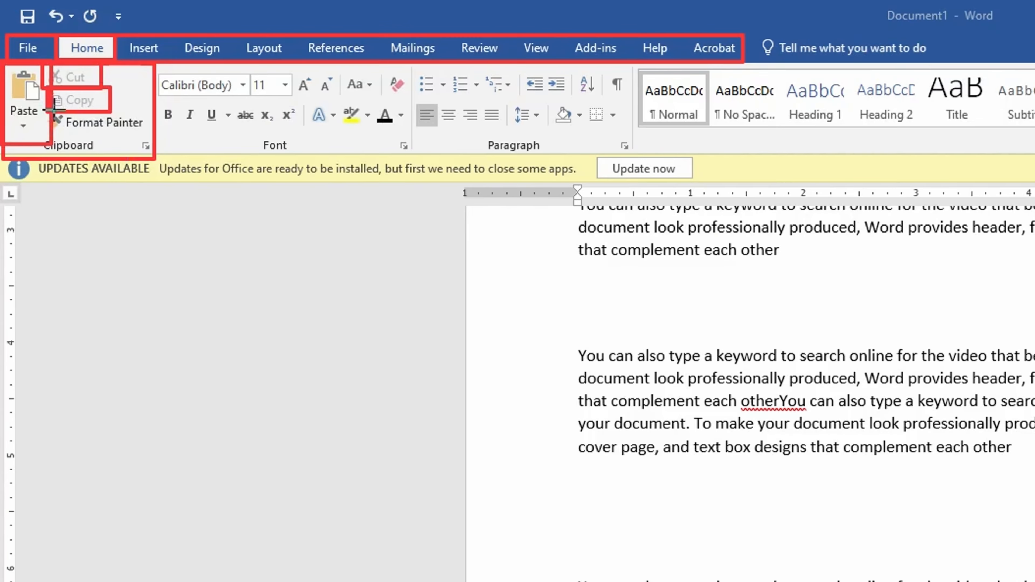
pyautogui.moveTo(28, 57); pyautogui.dragTo(76, 78)
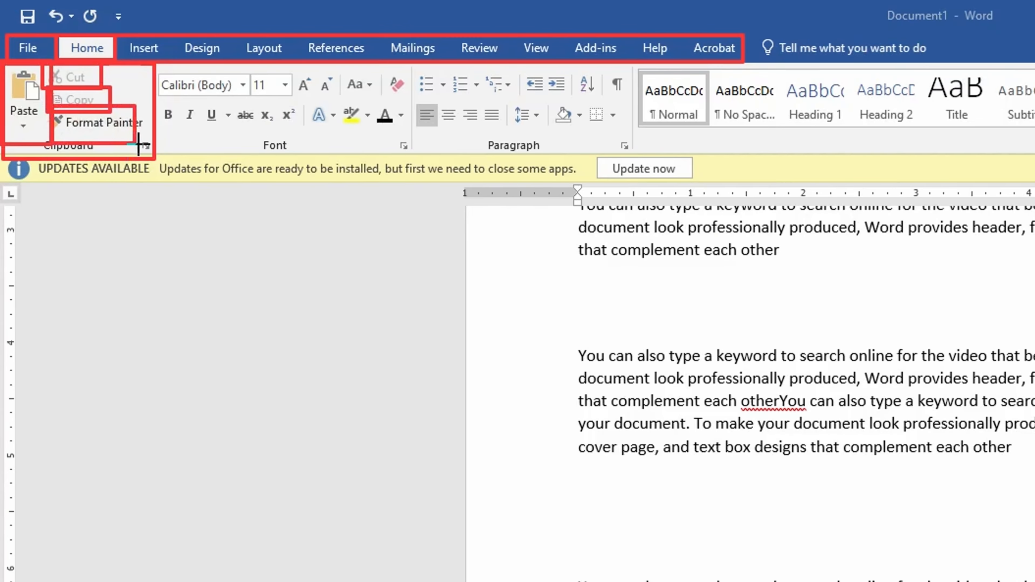
pyautogui.moveTo(139, 143); pyautogui.dragTo(149, 148)
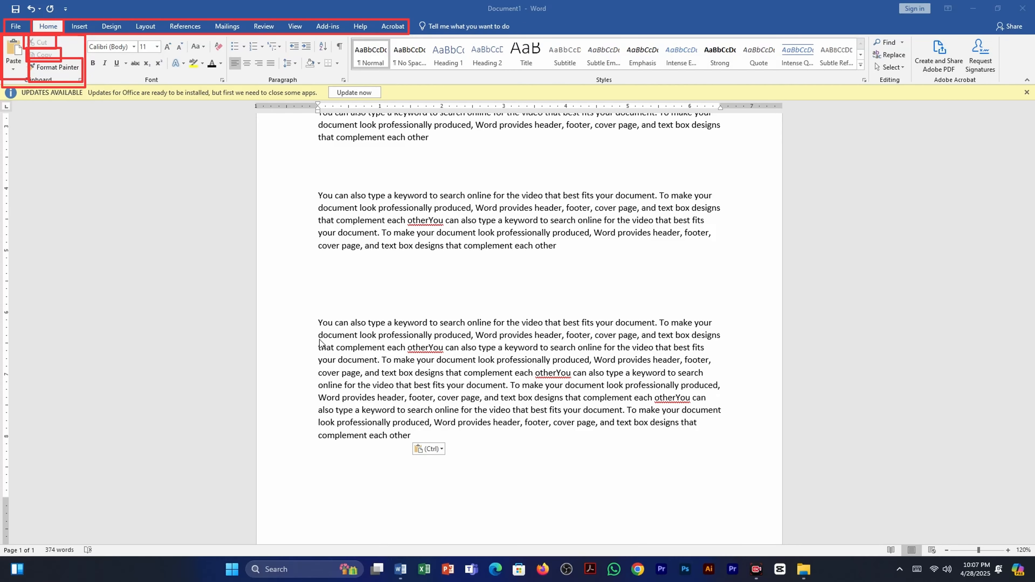
# Step: Delete the whole last text block containing the four consecutive pasted copies
pyautogui.moveTo(318, 323); pyautogui.dragTo(437, 437)
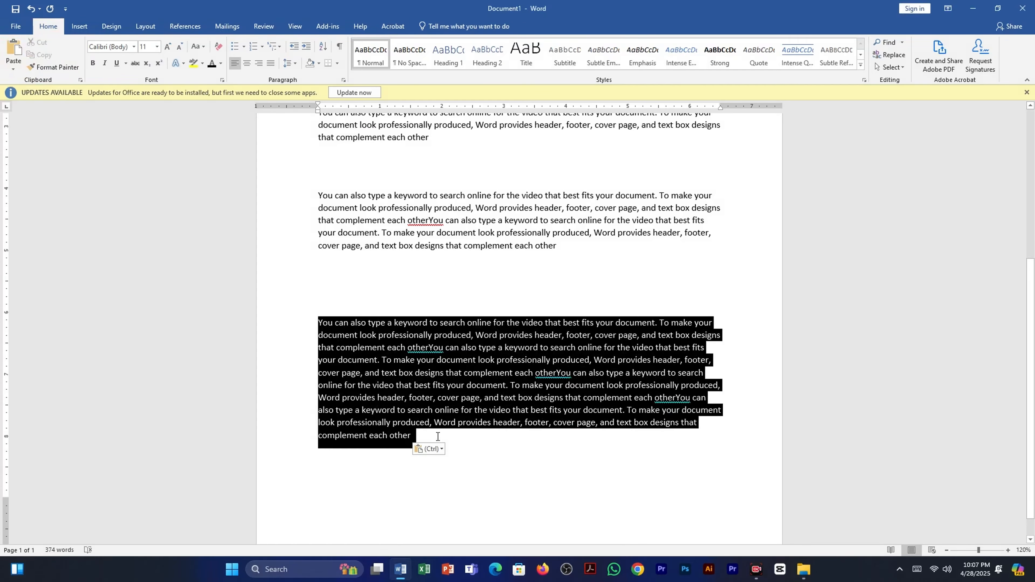
pyautogui.press('Delete')
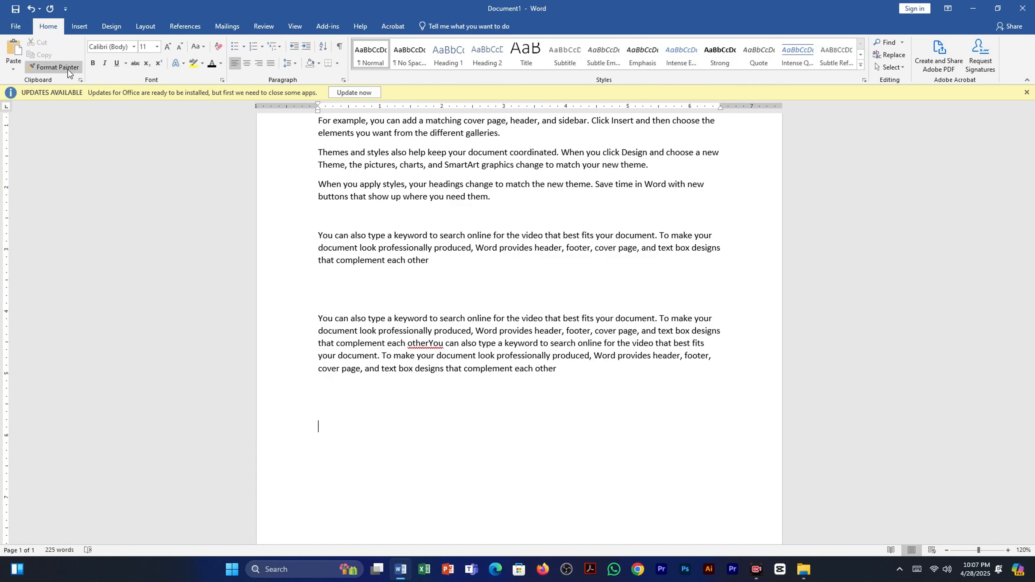
# Step: Change the font color of the three paragraphs from "For example" through "When you apply styles" to the orange theme color
pyautogui.scroll(3, 448, 408)
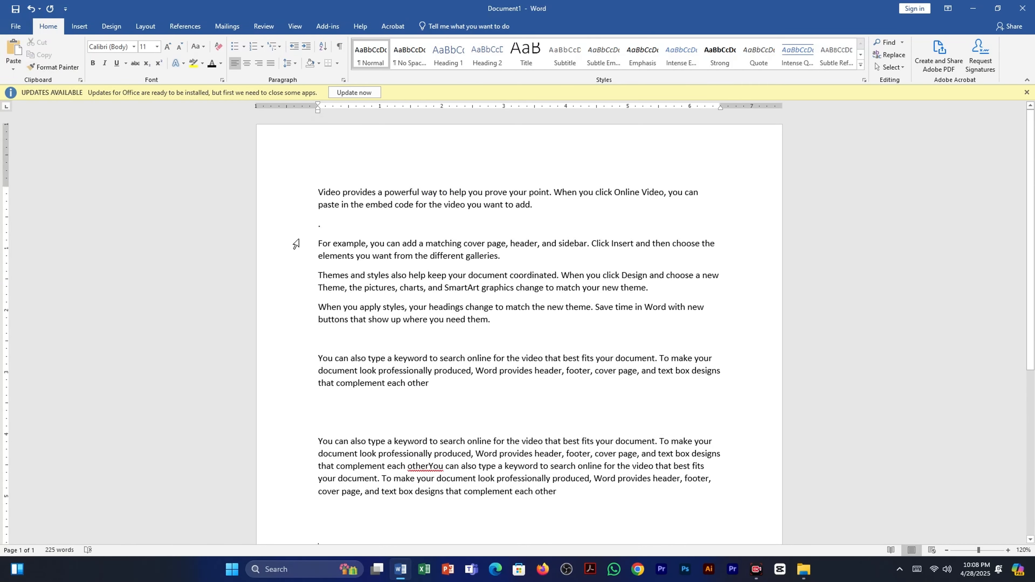
pyautogui.moveTo(296, 244); pyautogui.dragTo(484, 346)
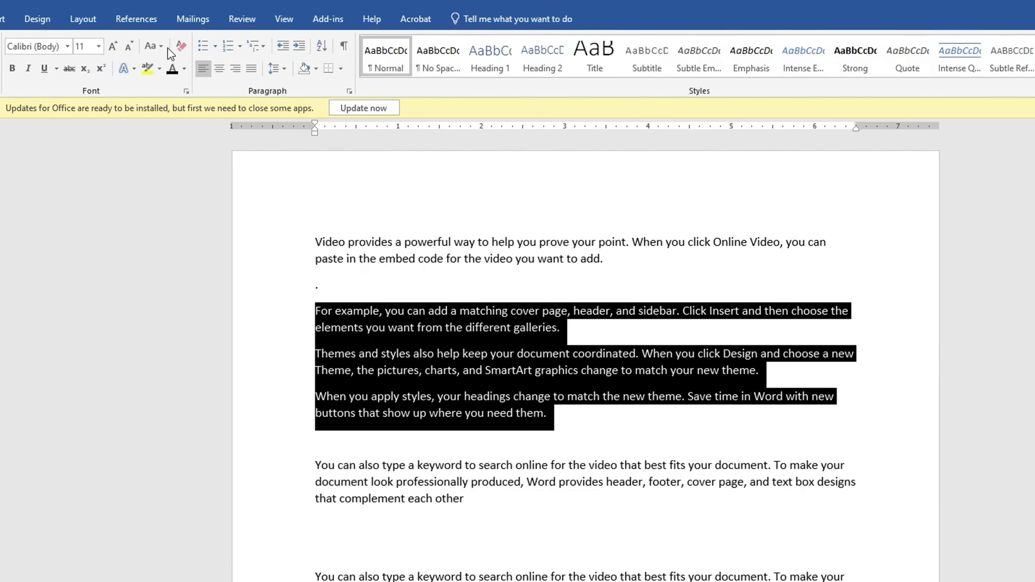
pyautogui.click(185, 68)
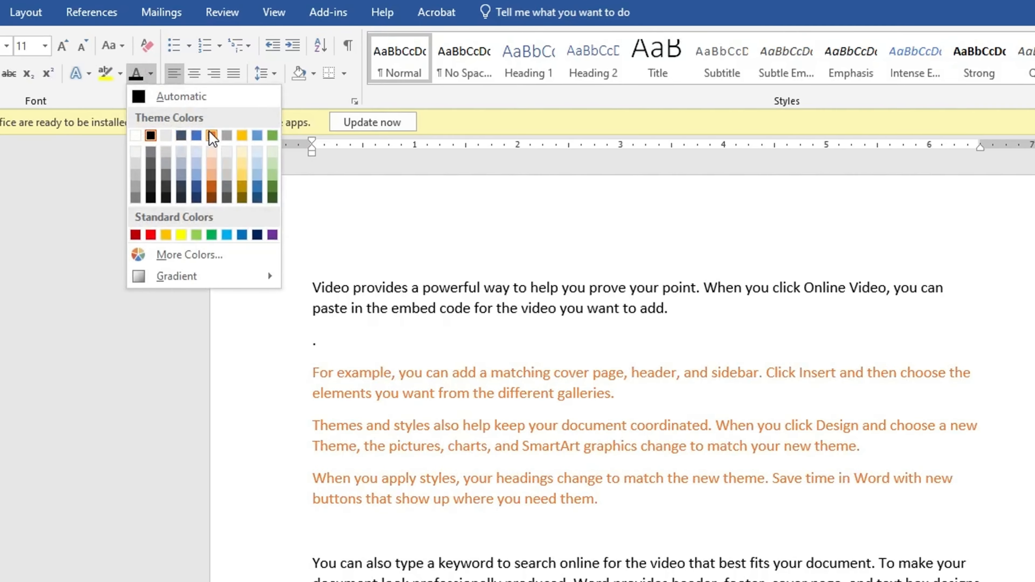
pyautogui.click(211, 138)
pyautogui.scroll(-3, 405, 419)
pyautogui.scroll(2, 405, 418)
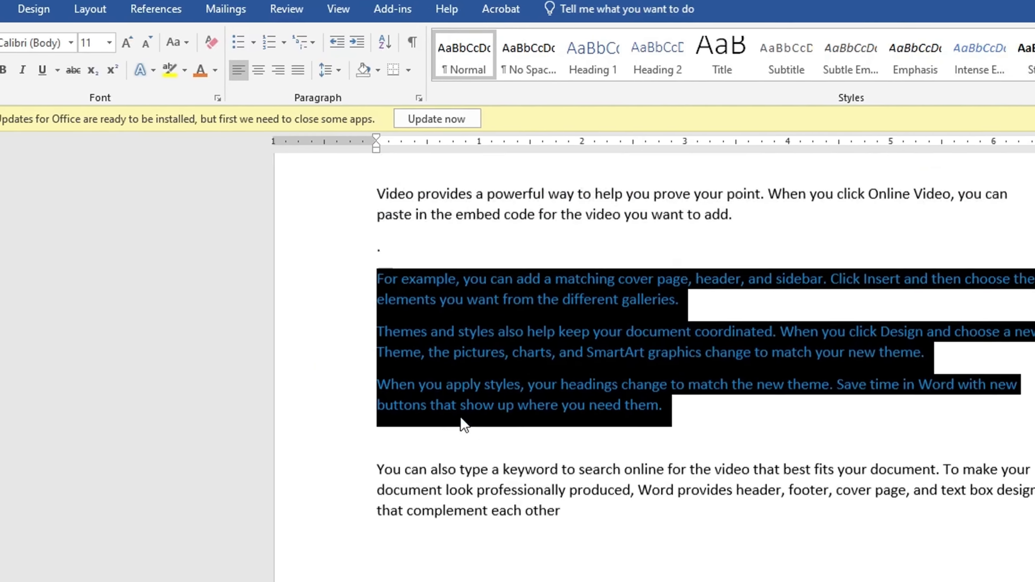
# Step: Underline the three orange paragraphs from "For example" through "When you apply styles"
pyautogui.scroll(1, 464, 425)
pyautogui.click(42, 70)
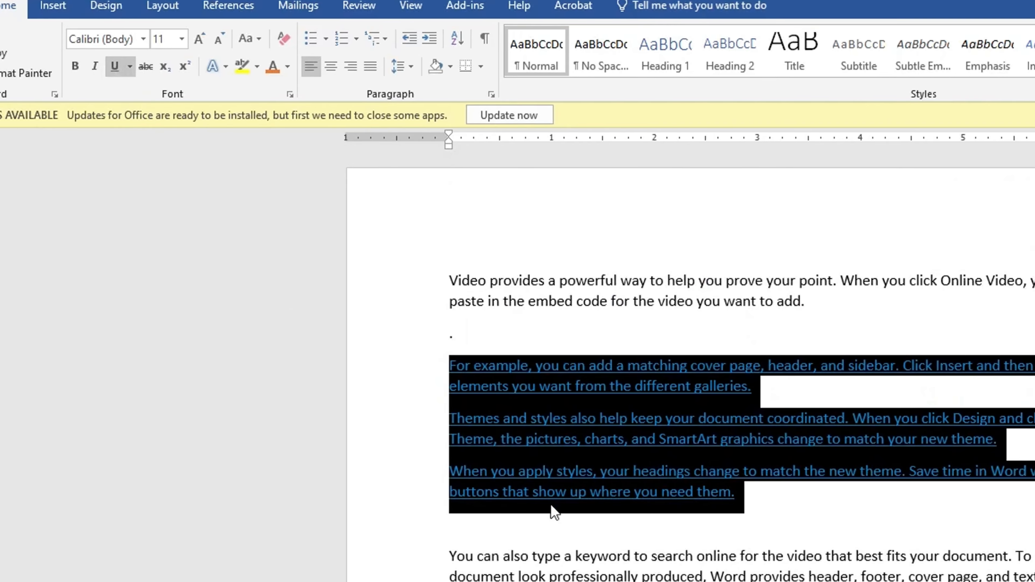
pyautogui.scroll(-3, 554, 512)
pyautogui.scroll(3, 562, 499)
pyautogui.click(685, 492)
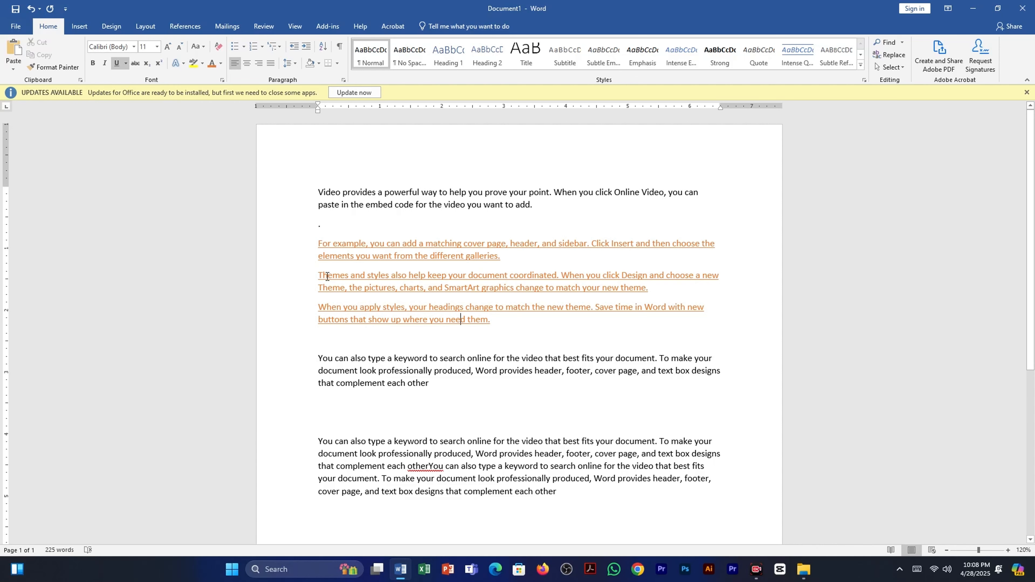
# Step: Copy the three orange paragraphs' formatting with Format Painter onto the last text block from "You can also type" through "Word provides"
pyautogui.moveTo(315, 245); pyautogui.dragTo(495, 329)
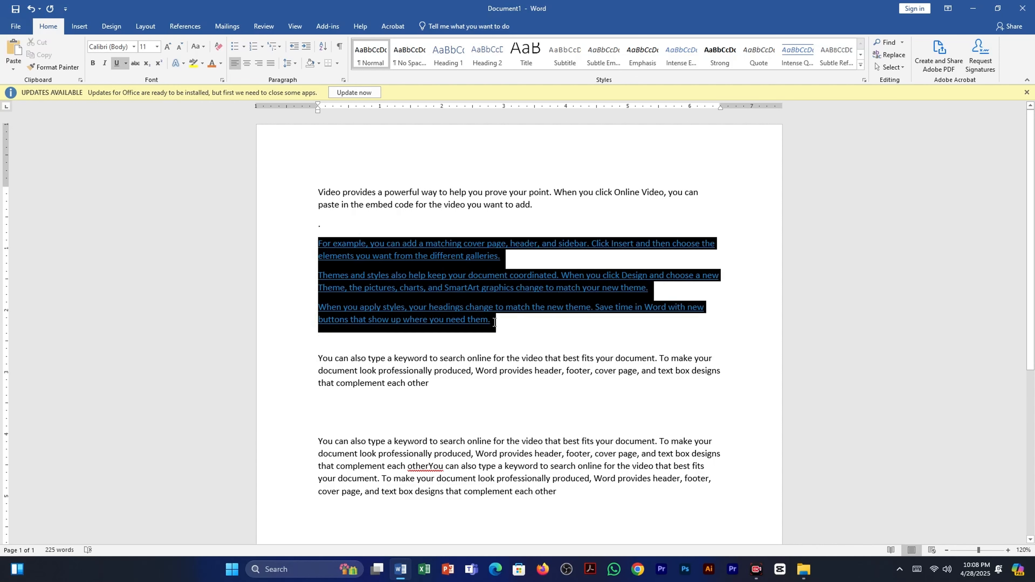
pyautogui.click(72, 68)
pyautogui.scroll(-3, 485, 344)
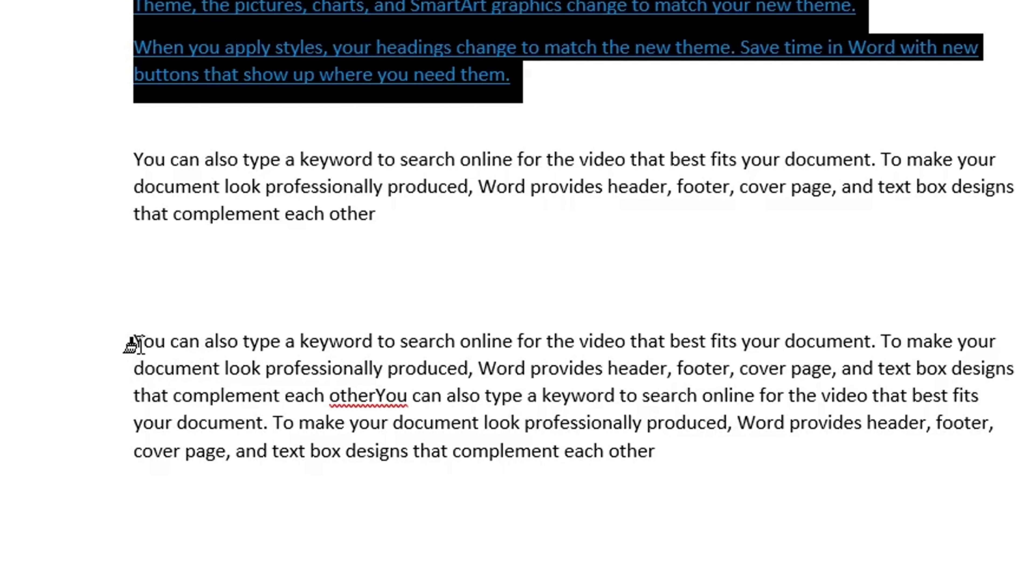
pyautogui.moveTo(136, 343)
pyautogui.mouseDown()
pyautogui.moveTo(352, 363)
pyautogui.moveTo(602, 367)
pyautogui.mouseUp()
pyautogui.click(474, 368)
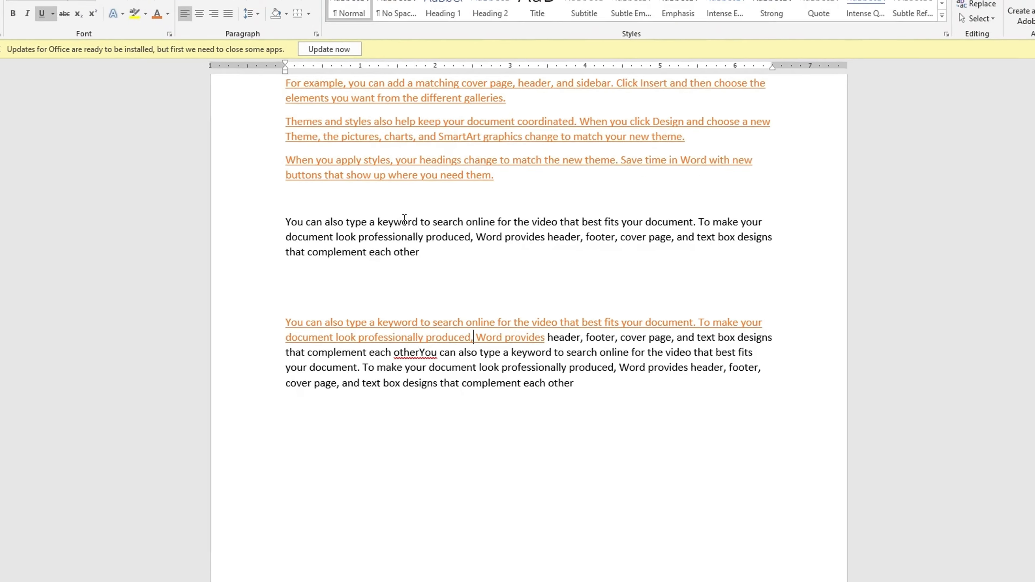
pyautogui.scroll(-4, 439, 354)
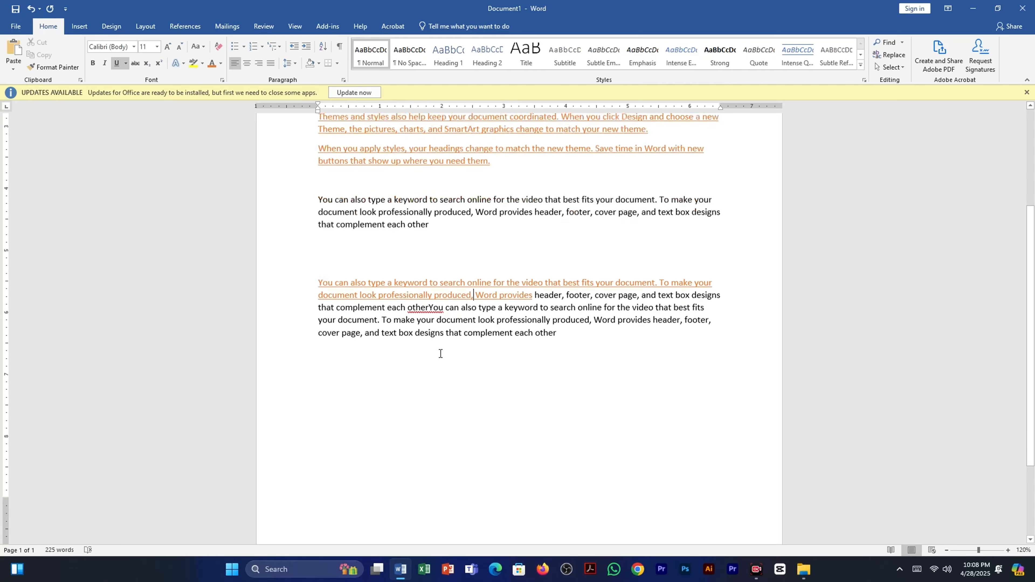
pyautogui.scroll(10, 439, 353)
pyautogui.scroll(-6, 520, 382)
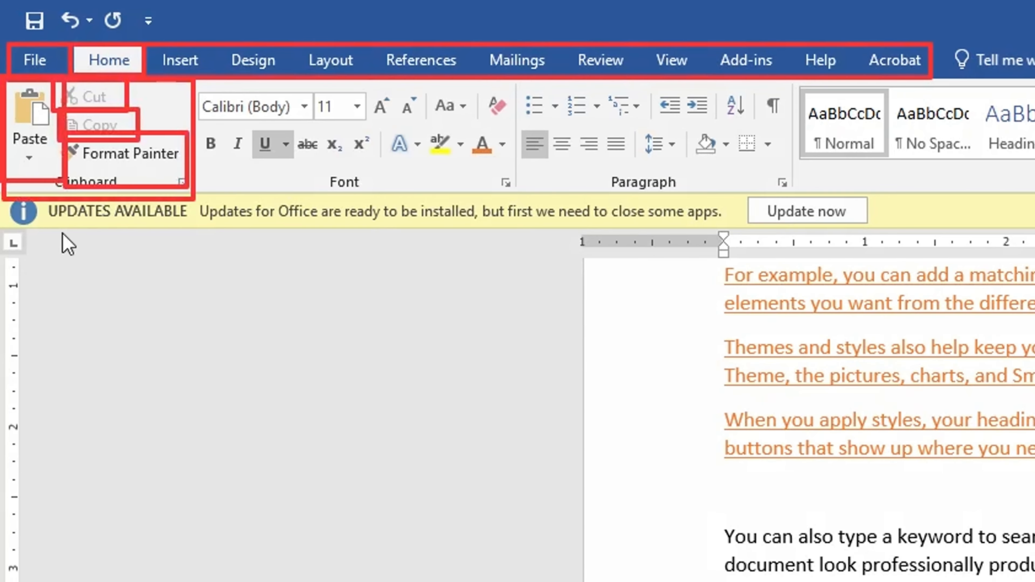
pyautogui.click(28, 159)
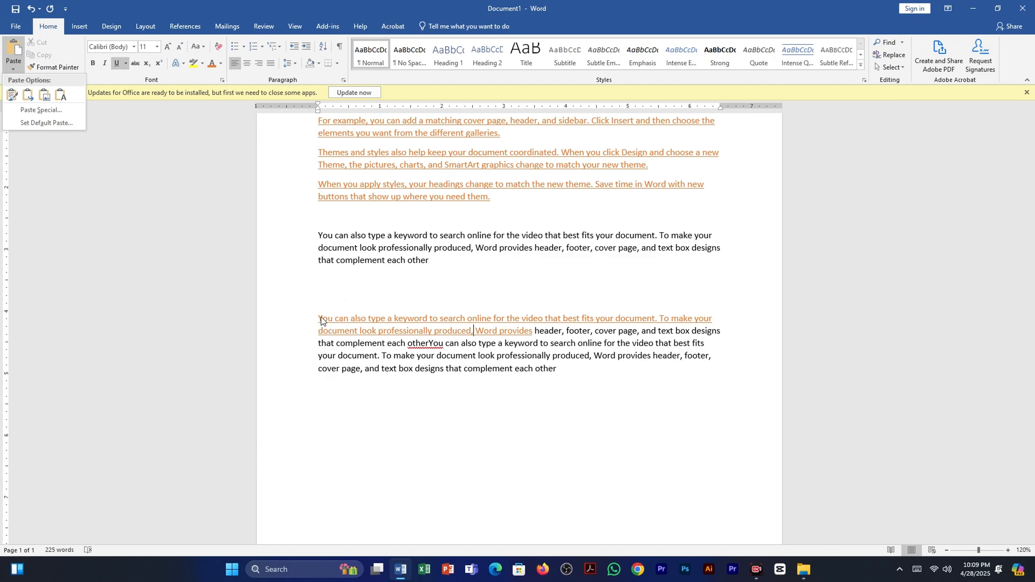
# Step: Bold the last text block's opening from "You can also type" through "document look professionally"
pyautogui.keyDown('ctrl'); pyautogui.scroll(4, 332, 328); pyautogui.keyUp('ctrl')
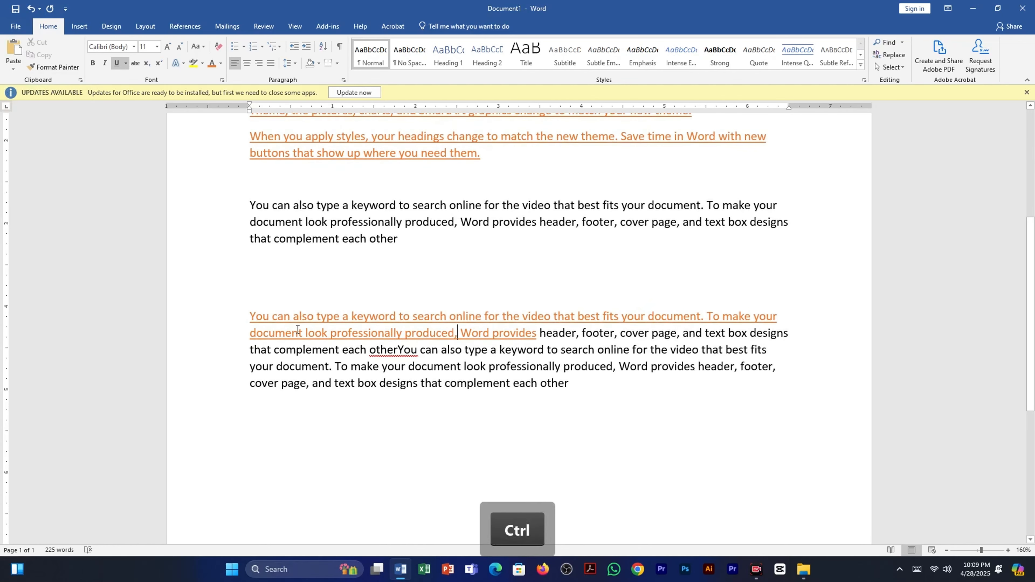
pyautogui.moveTo(248, 316); pyautogui.dragTo(405, 331)
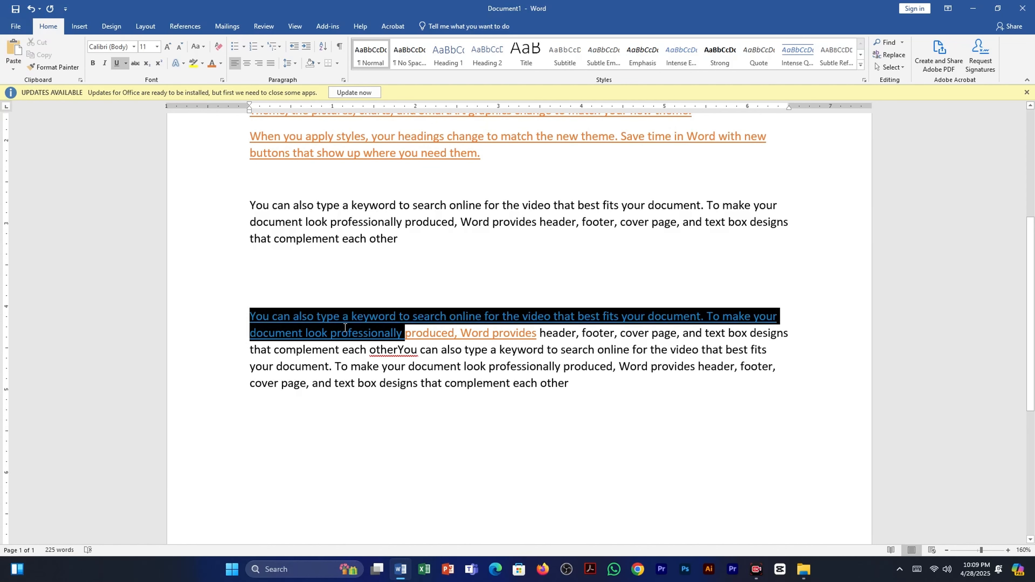
pyautogui.click(90, 64)
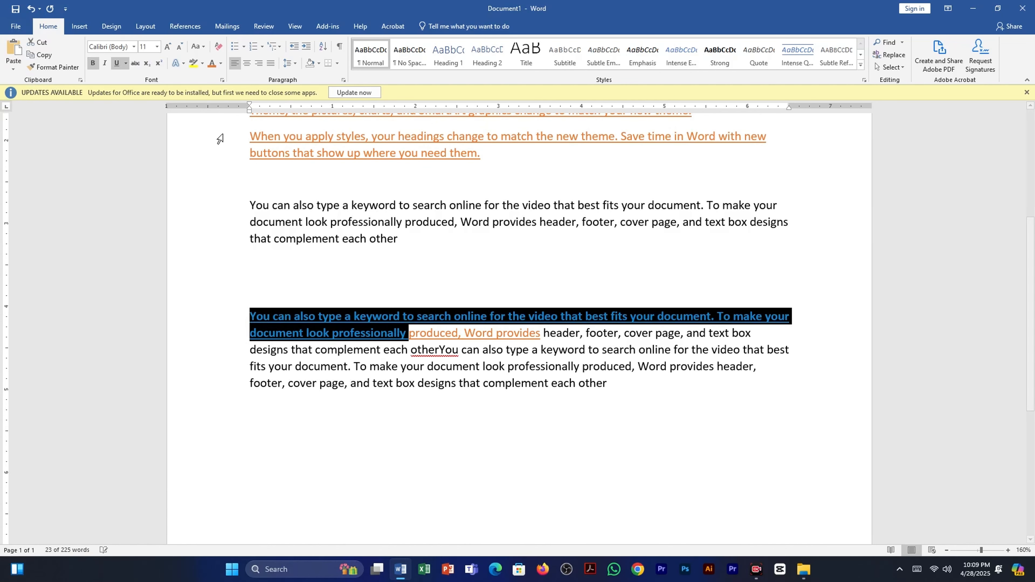
pyautogui.click(398, 385)
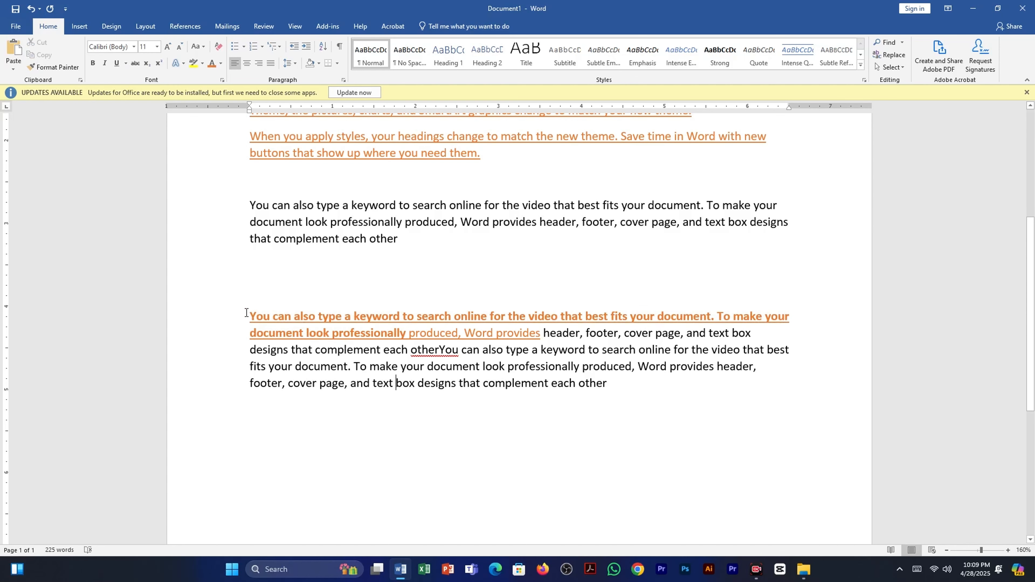
# Step: Copy the bold orange text and paste it on an empty line below the text block using Keep Source Formatting
pyautogui.moveTo(246, 312); pyautogui.dragTo(405, 335)
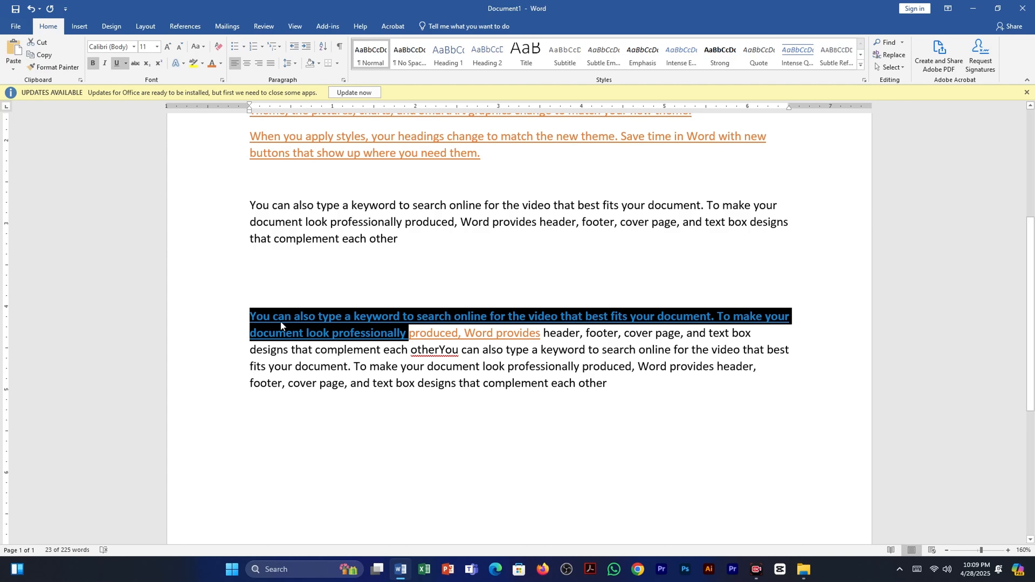
pyautogui.scroll(-4, 285, 330)
pyautogui.click(270, 254)
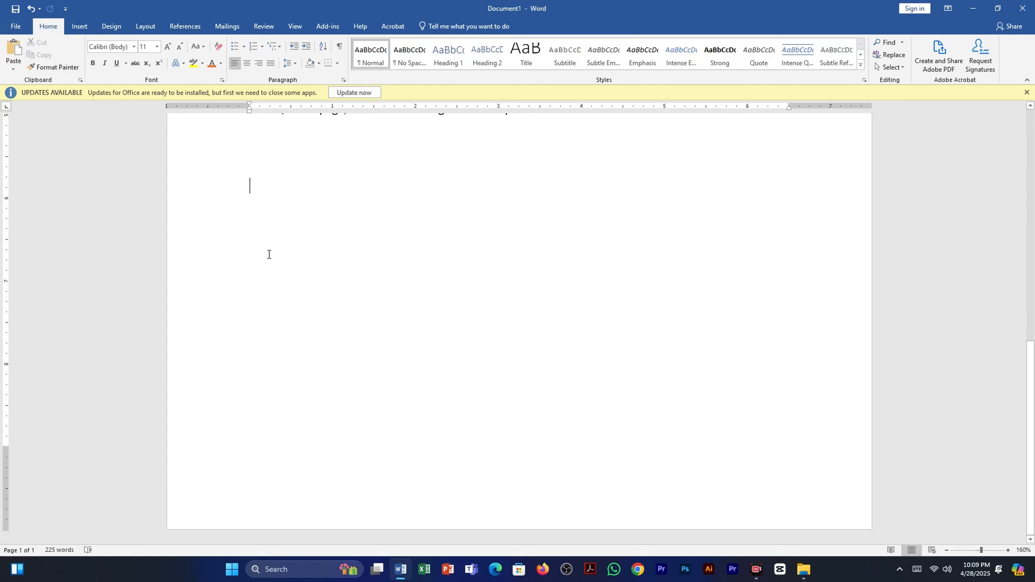
pyautogui.click(19, 71)
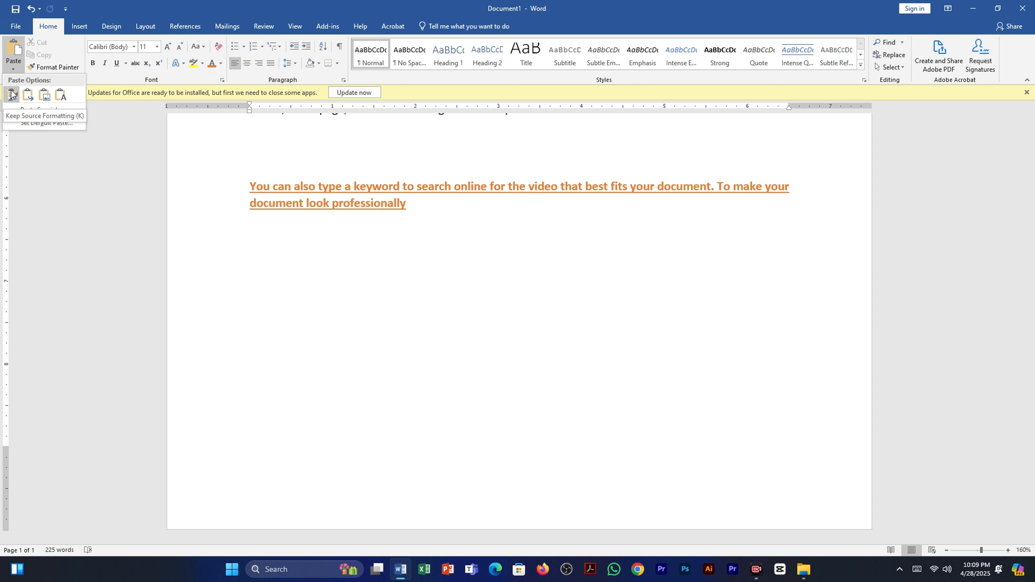
pyautogui.click(11, 93)
pyautogui.scroll(3, 346, 281)
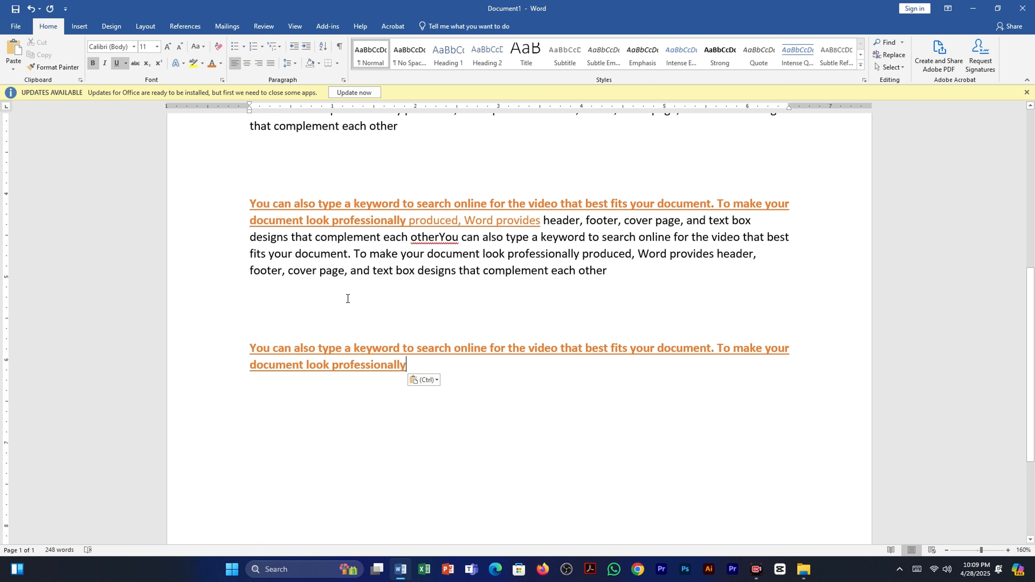
# Step: Copy the pasted bold orange text, paste it on a line beneath using Merge Formatting, and add a blank line after it
pyautogui.press('Return')
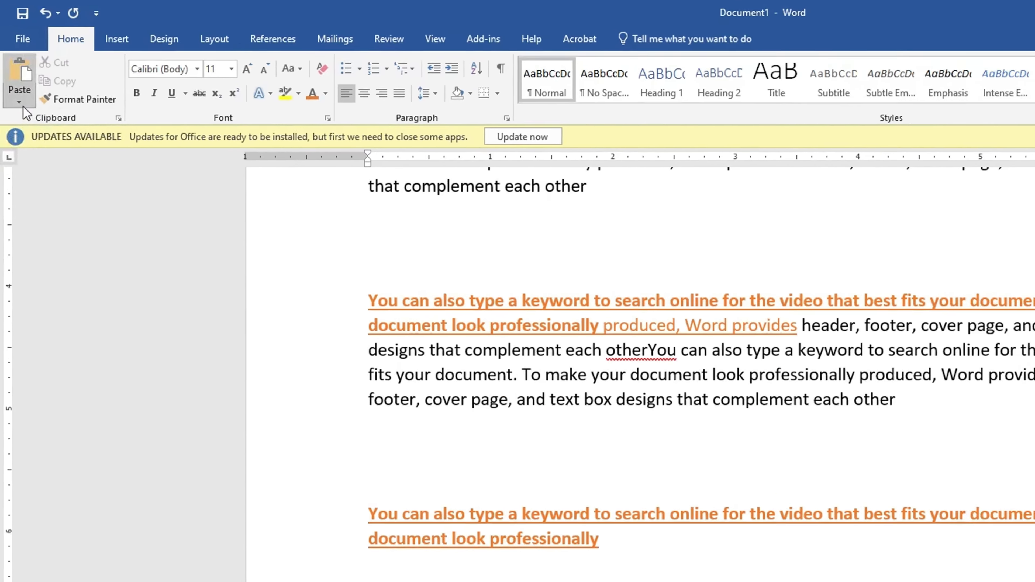
pyautogui.click(13, 69)
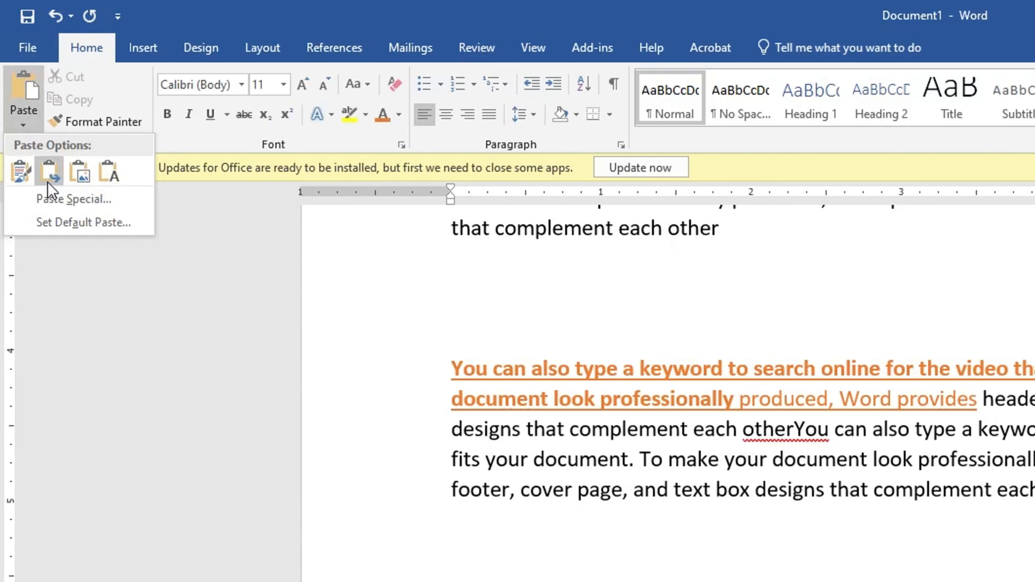
pyautogui.press('Escape')
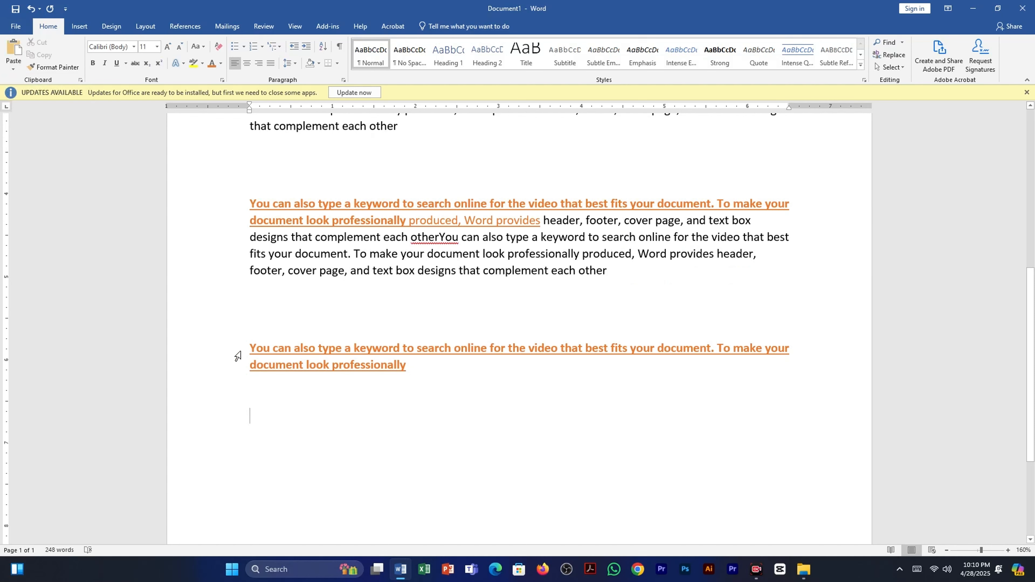
pyautogui.moveTo(249, 347); pyautogui.dragTo(412, 367)
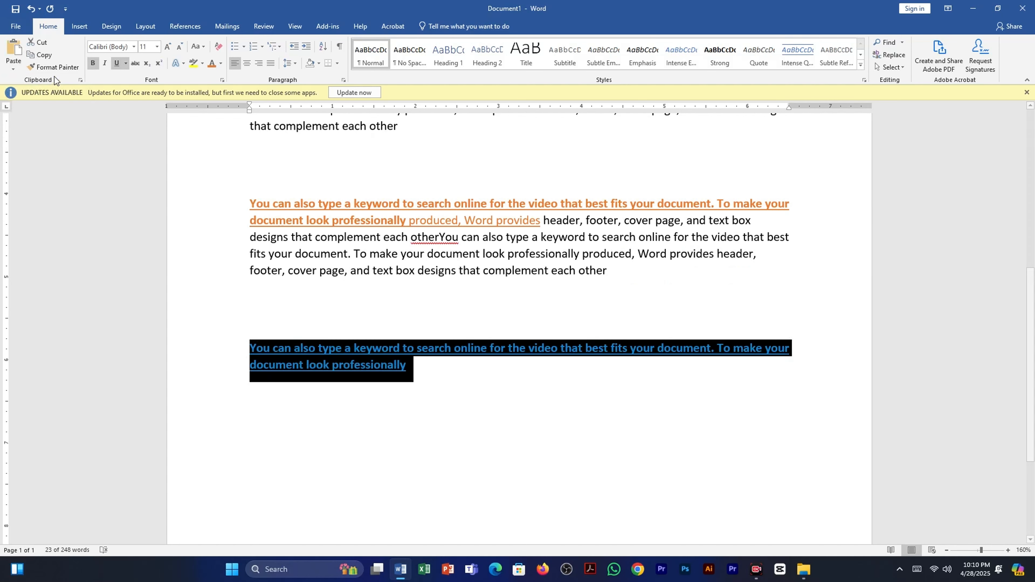
pyautogui.click(45, 55)
pyautogui.click(277, 431)
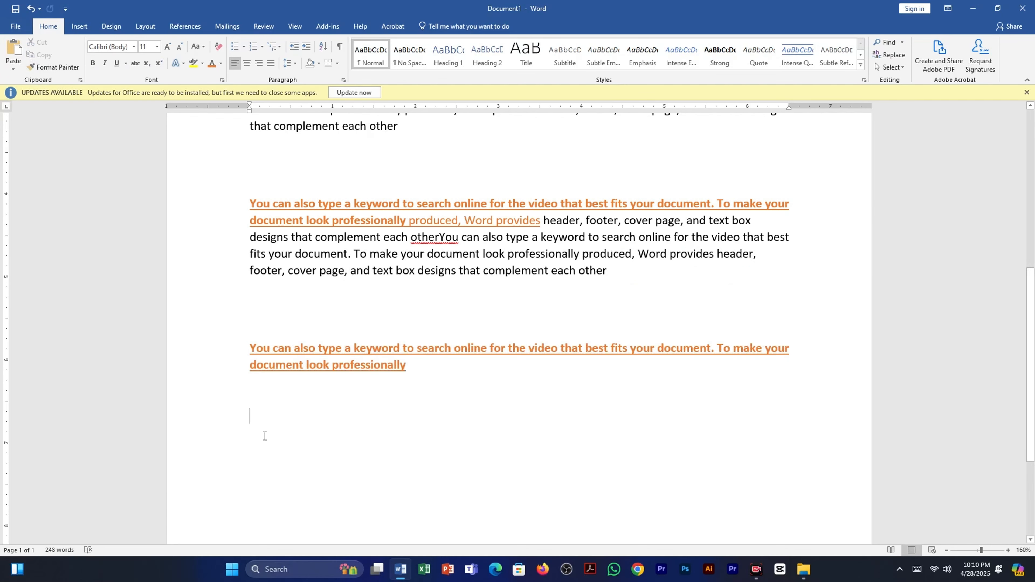
pyautogui.click(13, 69)
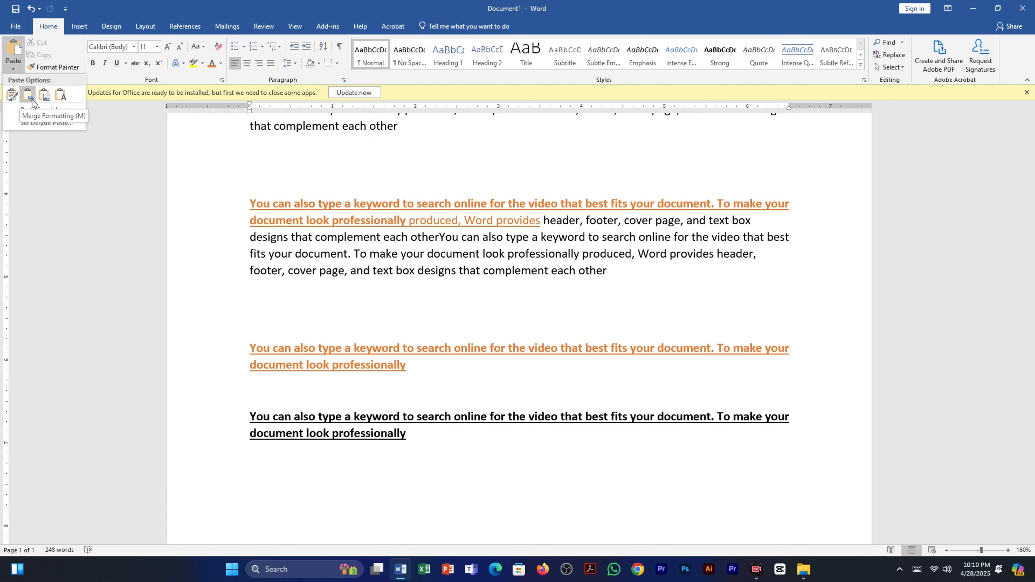
pyautogui.click(32, 99)
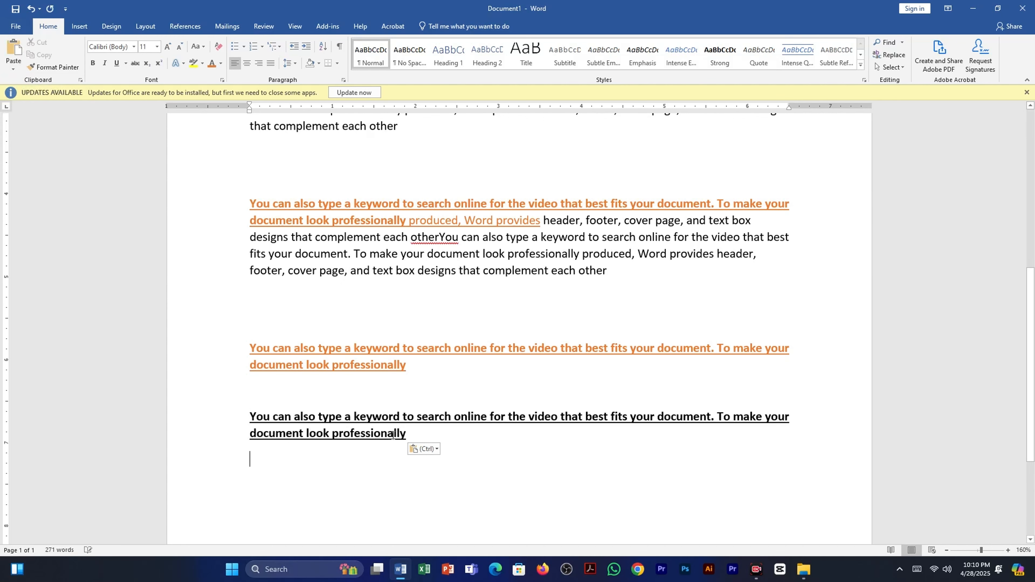
pyautogui.click(411, 439)
pyautogui.press('Return')
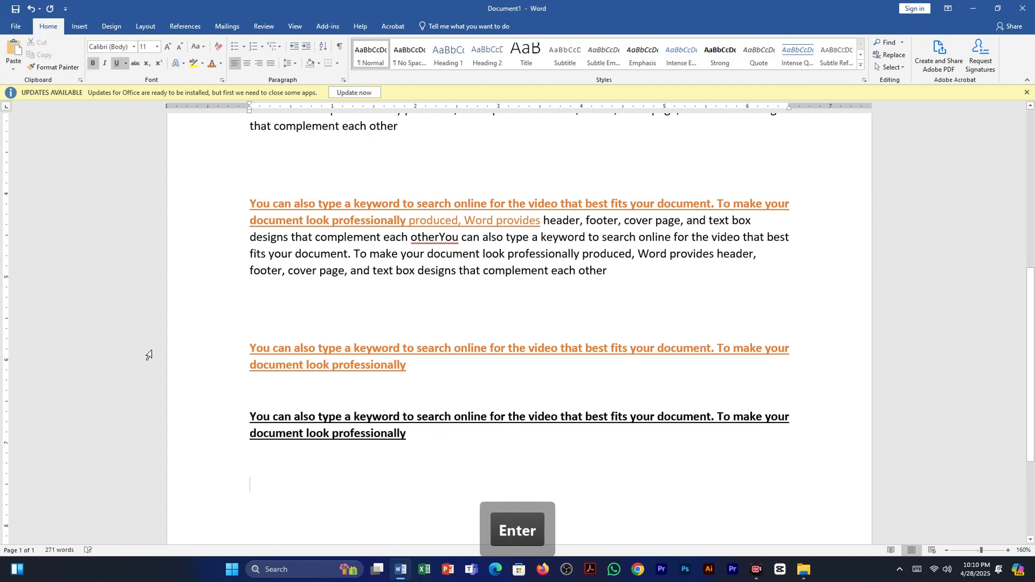
# Step: Make the opening of the mixed-format text block, through "produced, Word", bold and italic
pyautogui.moveTo(410, 366); pyautogui.dragTo(320, 337)
pyautogui.scroll(6, 415, 321)
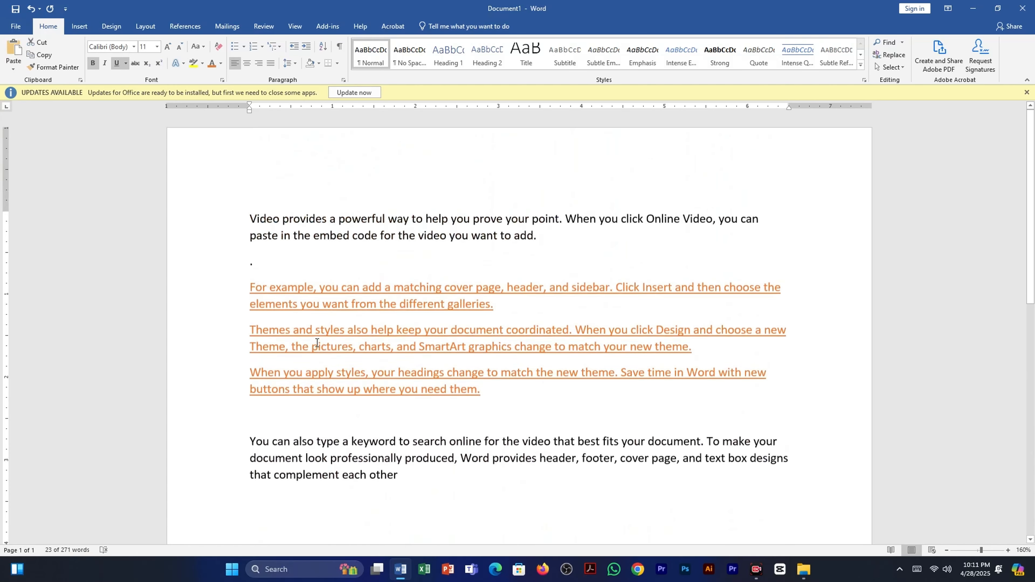
pyautogui.scroll(-6, 415, 321)
pyautogui.moveTo(496, 247); pyautogui.dragTo(310, 214)
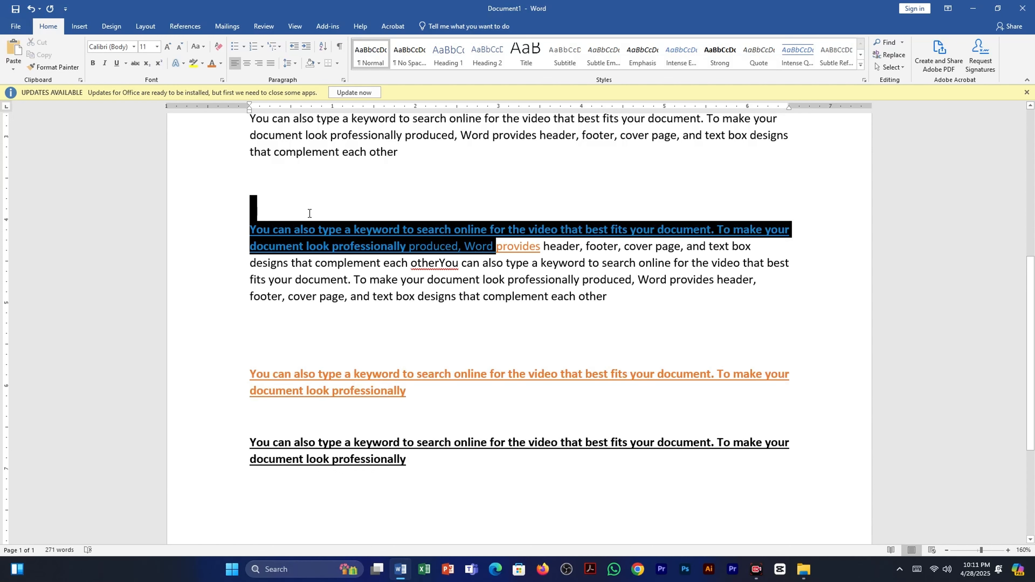
pyautogui.click(93, 63)
pyautogui.click(104, 63)
pyautogui.click(377, 262)
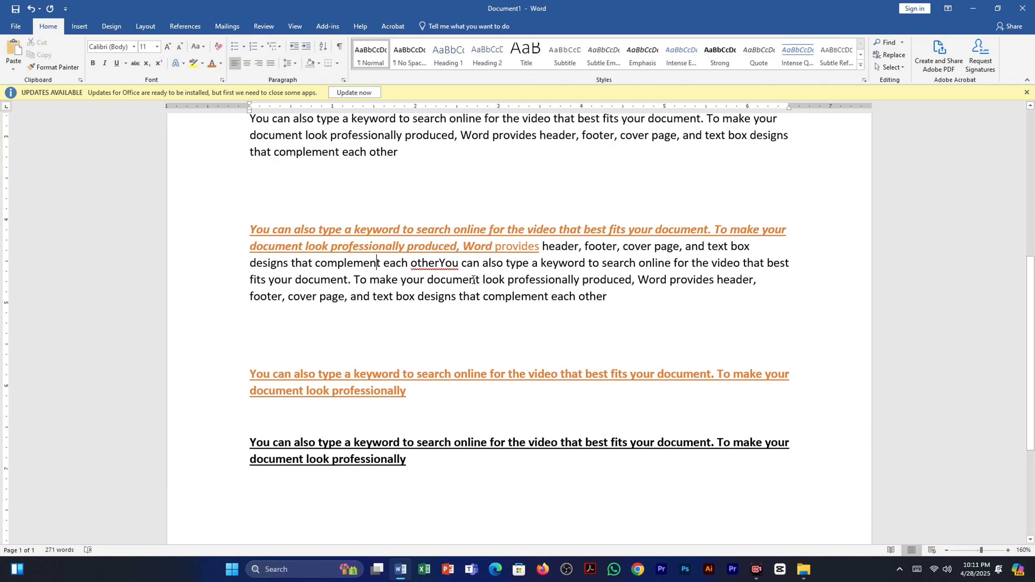
# Step: Copy the first two lines of the mixed-format text block and paste them as a picture below the black bold underlined text
pyautogui.moveTo(228, 234); pyautogui.dragTo(752, 246)
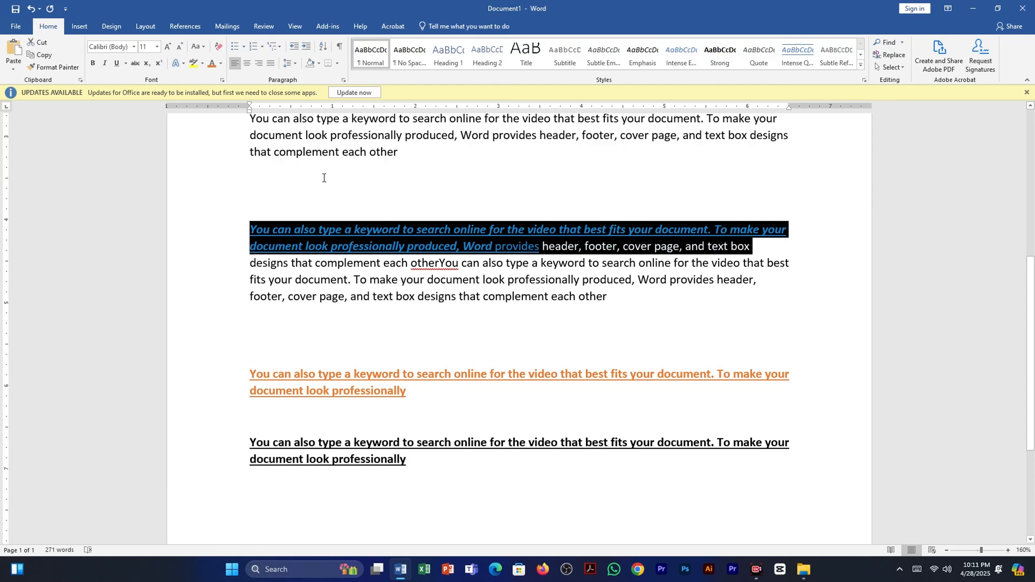
pyautogui.click(53, 56)
pyautogui.scroll(-3, 271, 433)
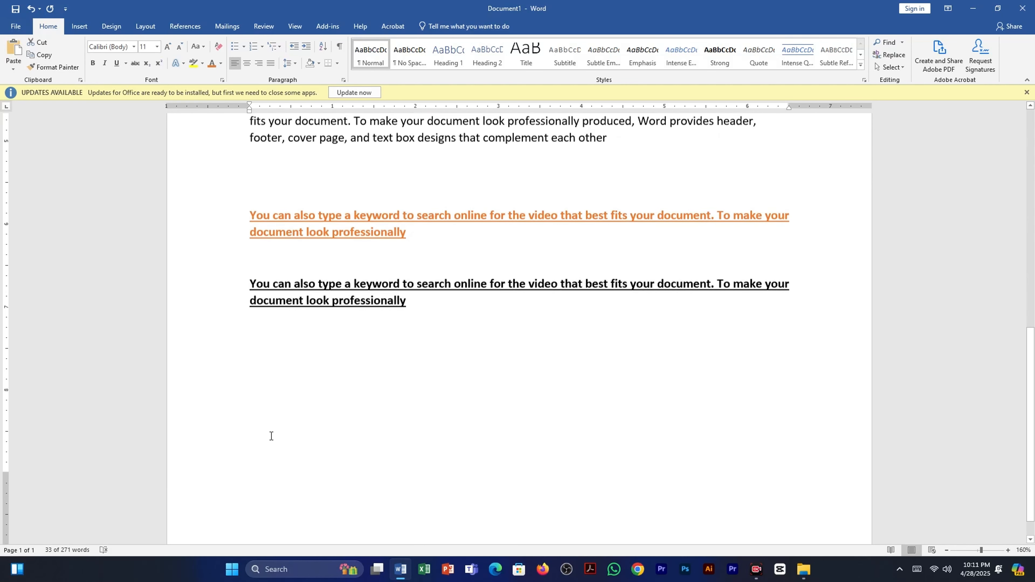
pyautogui.click(263, 386)
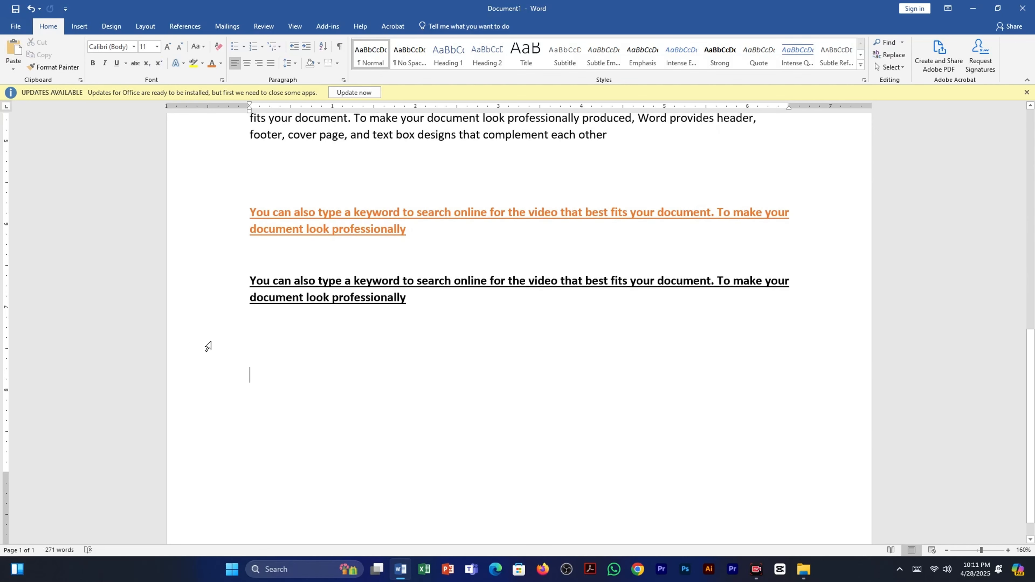
pyautogui.click(13, 69)
pyautogui.click(44, 96)
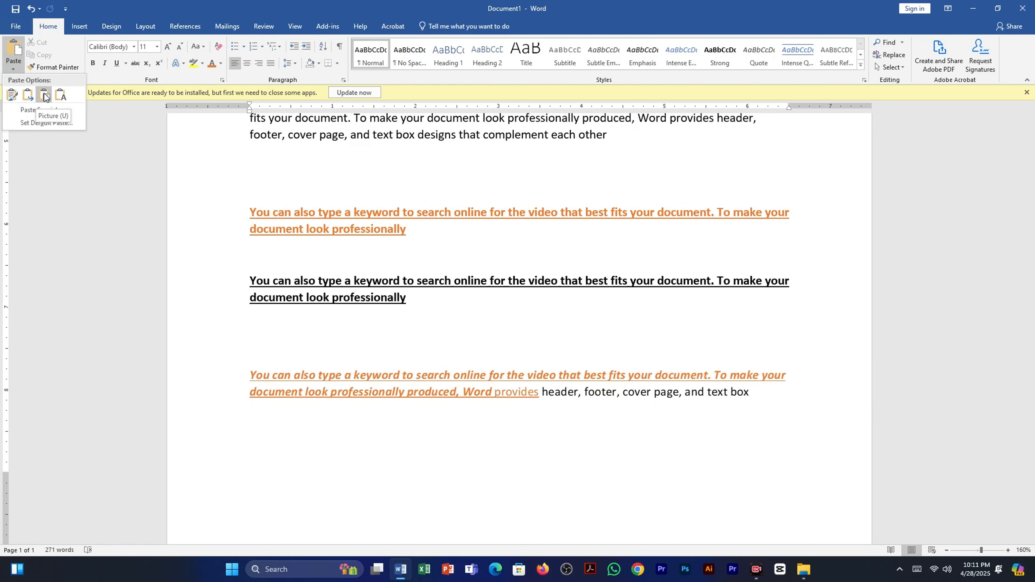
# Step: Shrink the pasted text picture to about 6.19 inches wide and display its picture formatting options
pyautogui.click(587, 400)
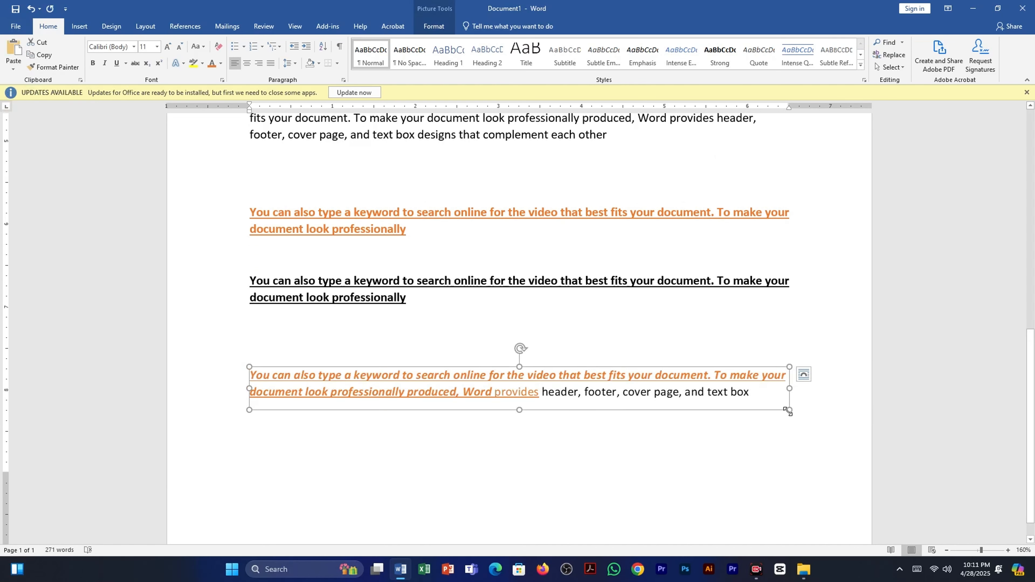
pyautogui.moveTo(787, 411); pyautogui.dragTo(762, 408)
pyautogui.click(434, 27)
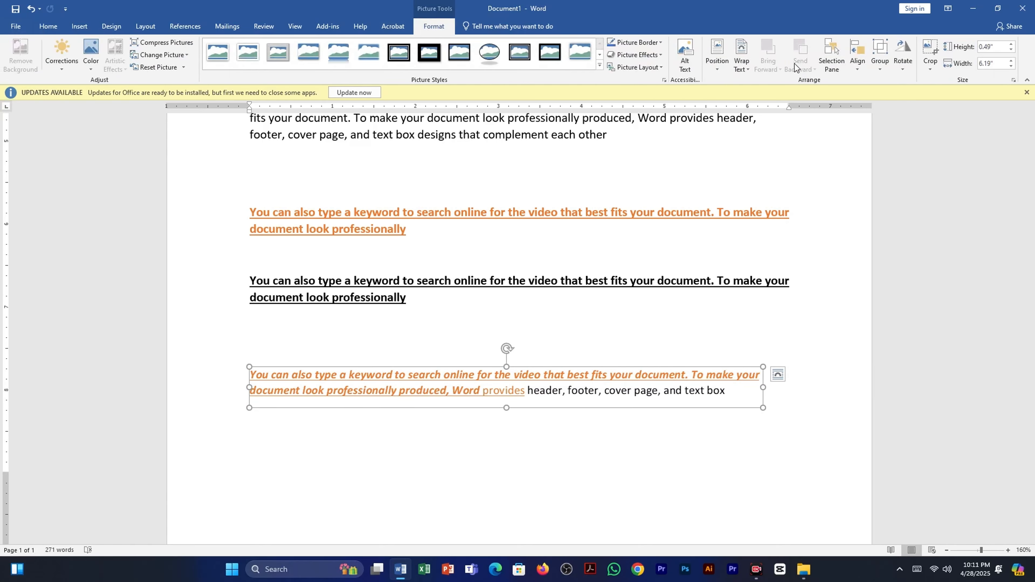
# Step: Try to paste the copied text after the black bold underlined copy using Keep Text Only
pyautogui.click(756, 394)
pyautogui.click(13, 69)
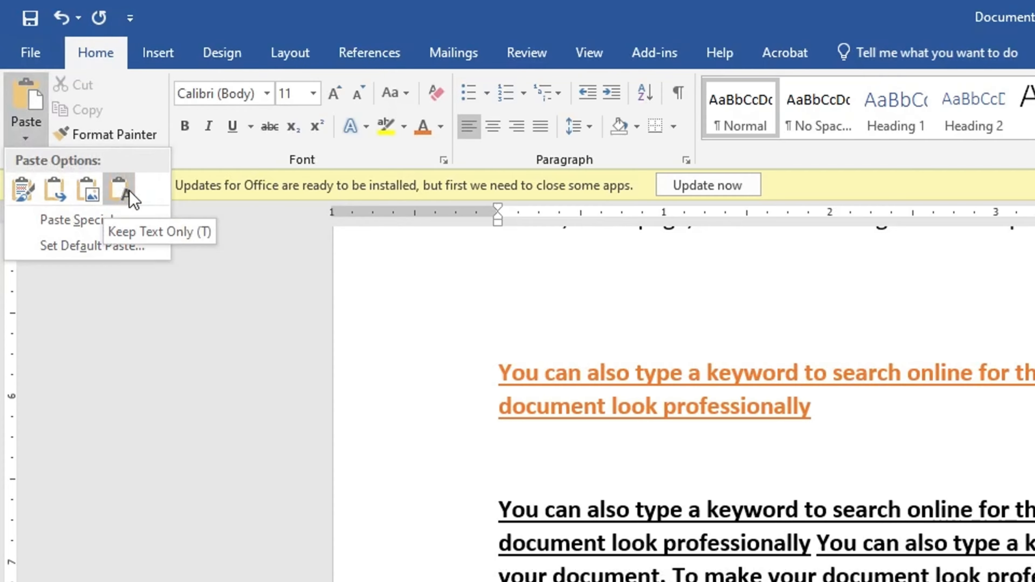
pyautogui.click(130, 199)
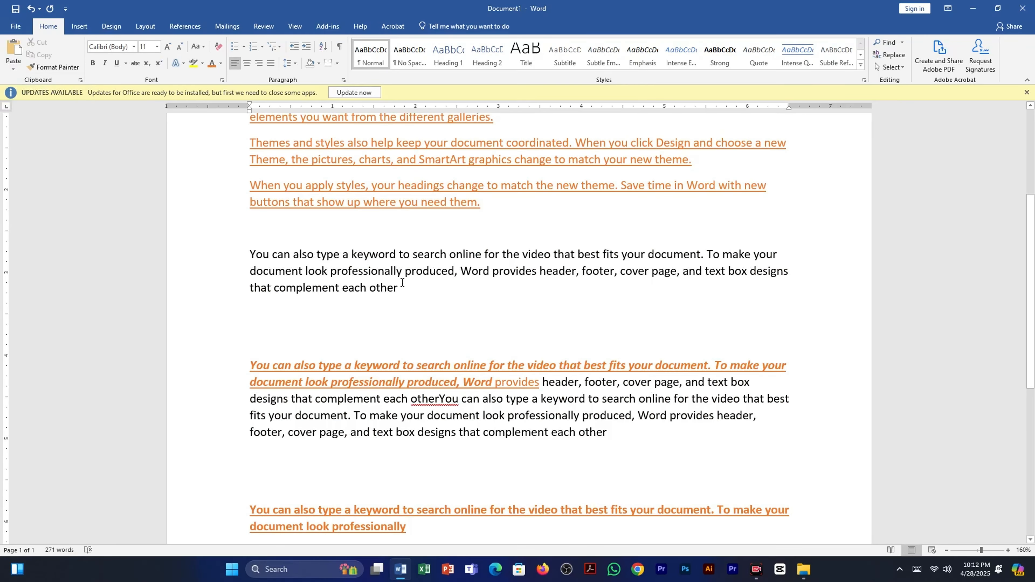
# Step: Format the opening paragraph, "Video provides a powerful way", with orange font color, bold and italic
pyautogui.scroll(4, 402, 283)
pyautogui.moveTo(240, 195); pyautogui.dragTo(487, 235)
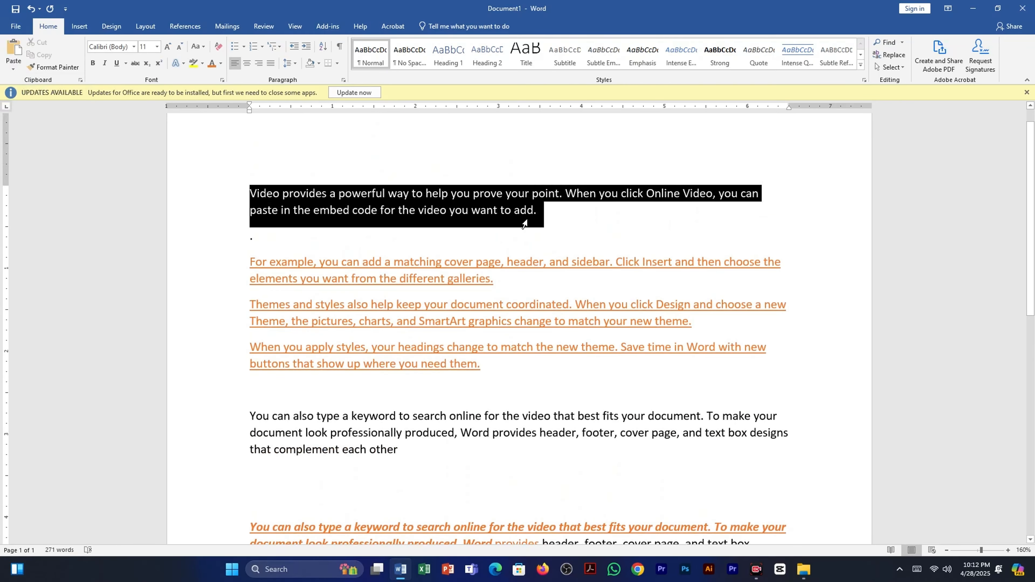
pyautogui.click(211, 65)
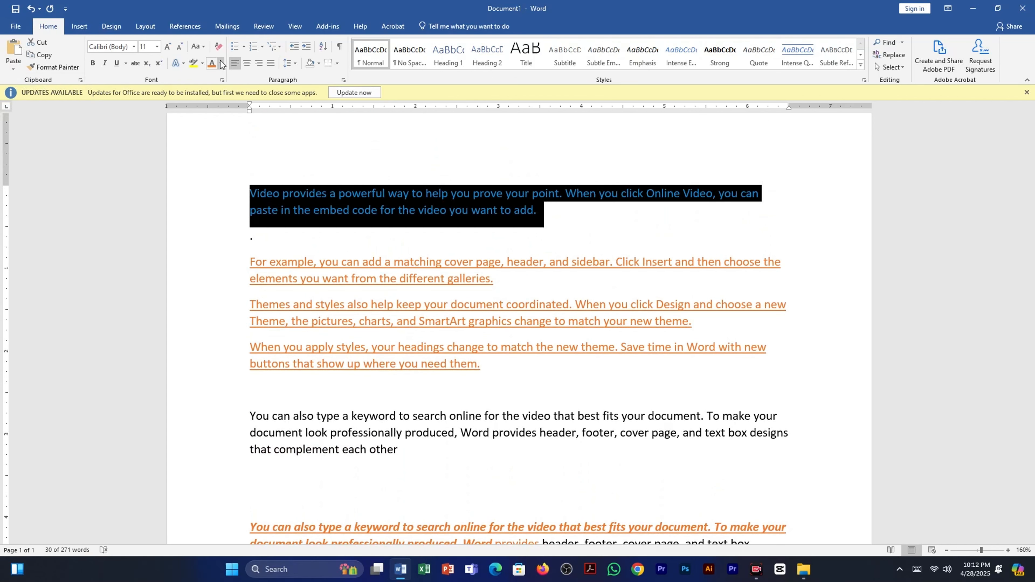
pyautogui.click(93, 65)
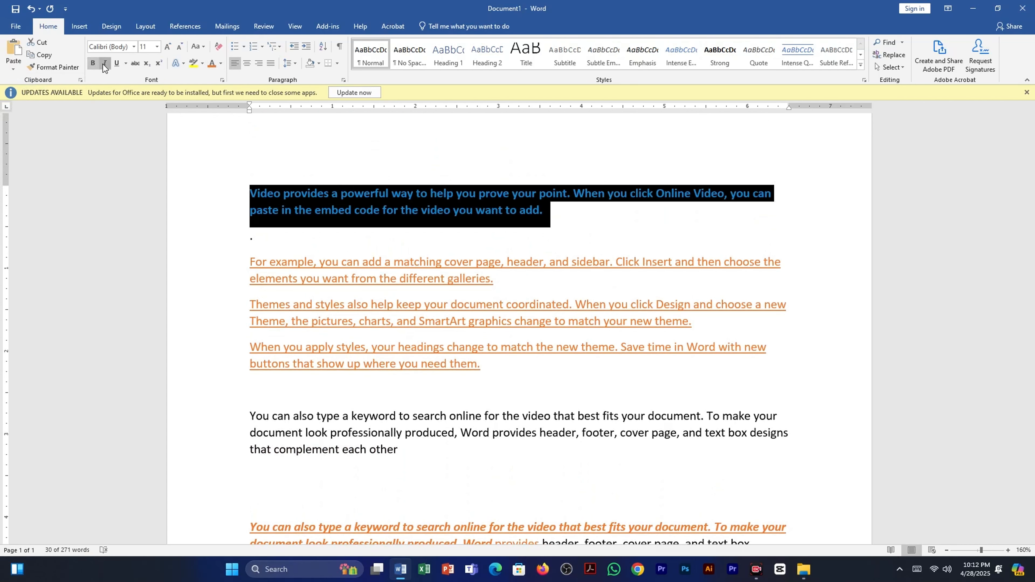
pyautogui.click(102, 64)
pyautogui.click(483, 194)
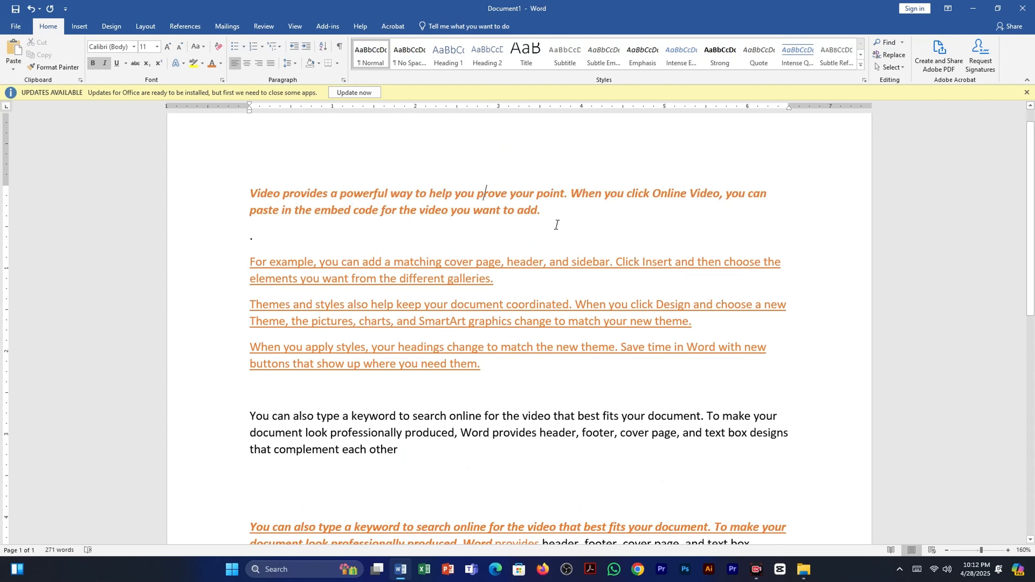
# Step: Copy the orange bold italic opening paragraph and paste it below the text picture using Keep Text Only
pyautogui.tripleClick(245, 192)
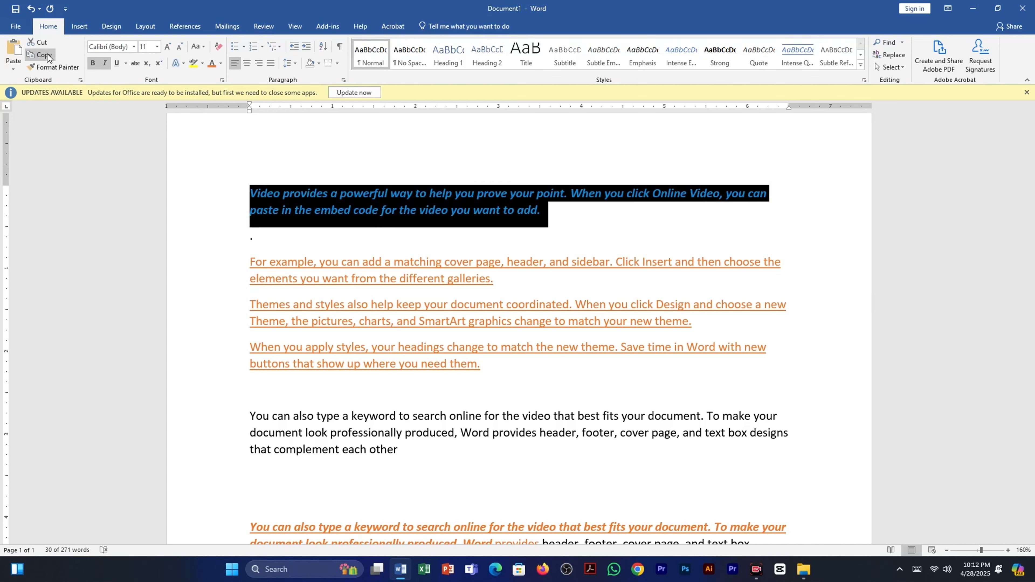
pyautogui.click(43, 54)
pyautogui.scroll(-10, 268, 363)
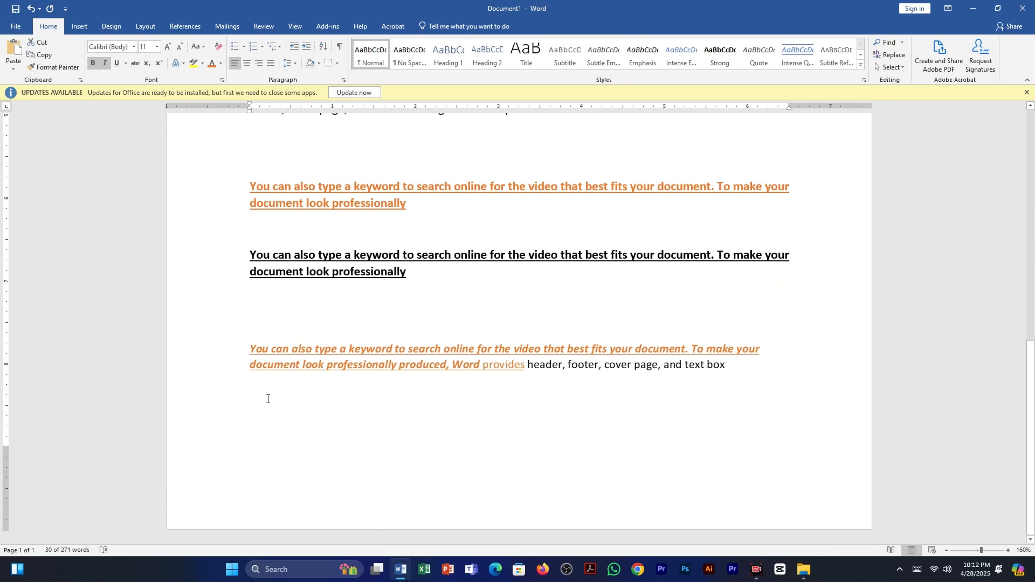
pyautogui.click(268, 398)
pyautogui.moveTo(381, 363); pyautogui.dragTo(398, 357)
pyautogui.click(256, 385)
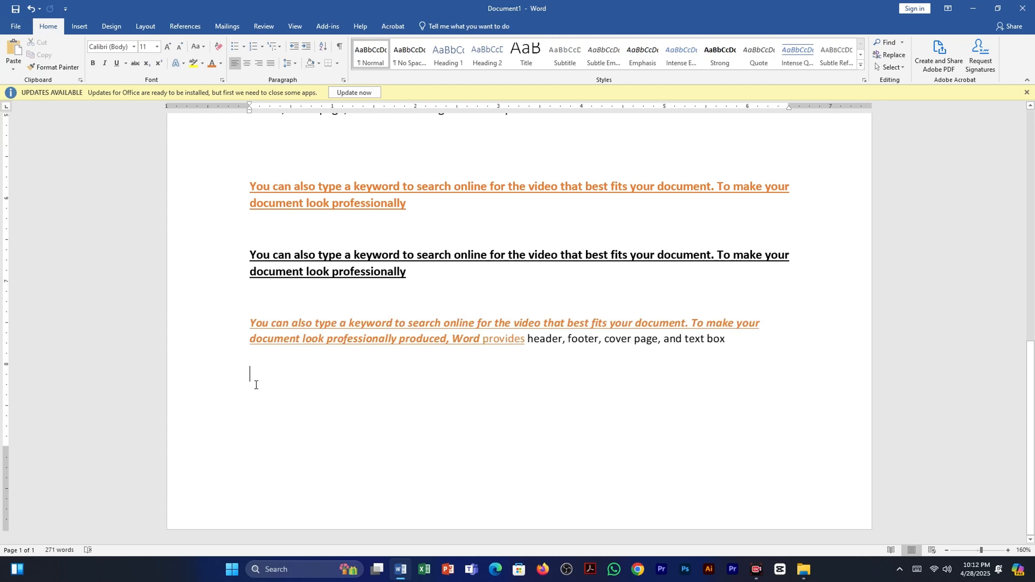
pyautogui.click(15, 70)
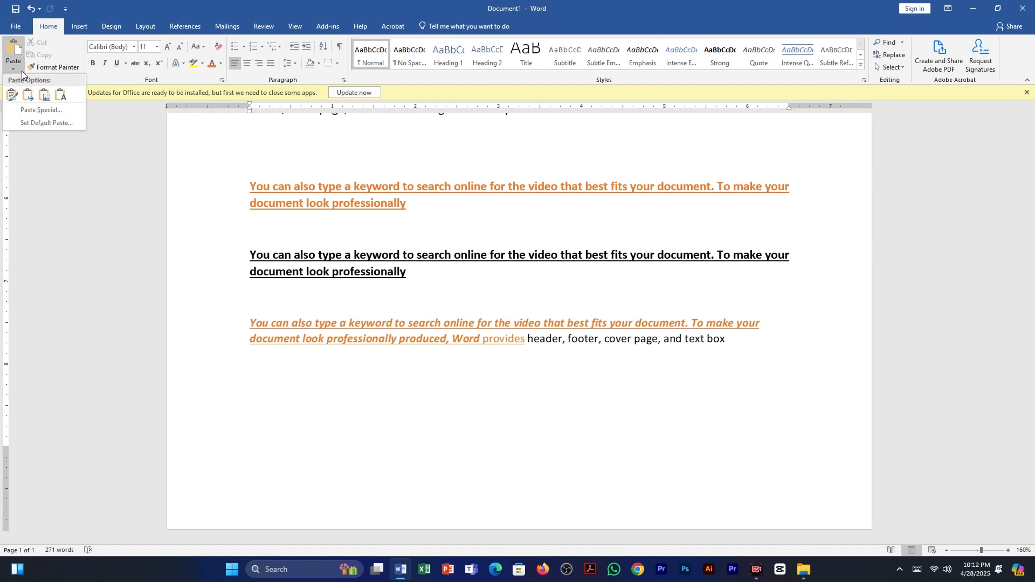
pyautogui.click(60, 95)
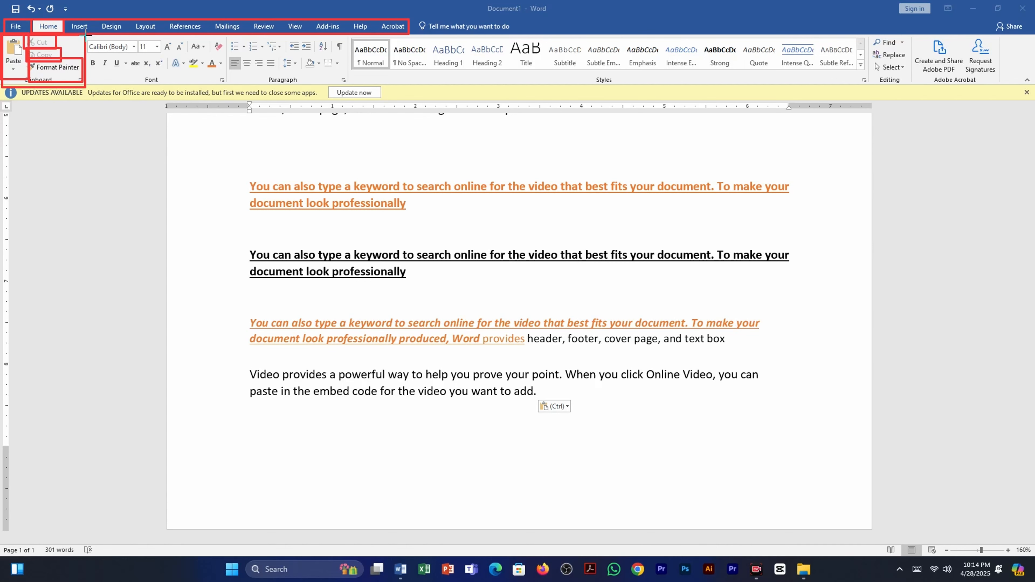
pyautogui.moveTo(86, 34); pyautogui.dragTo(228, 87)
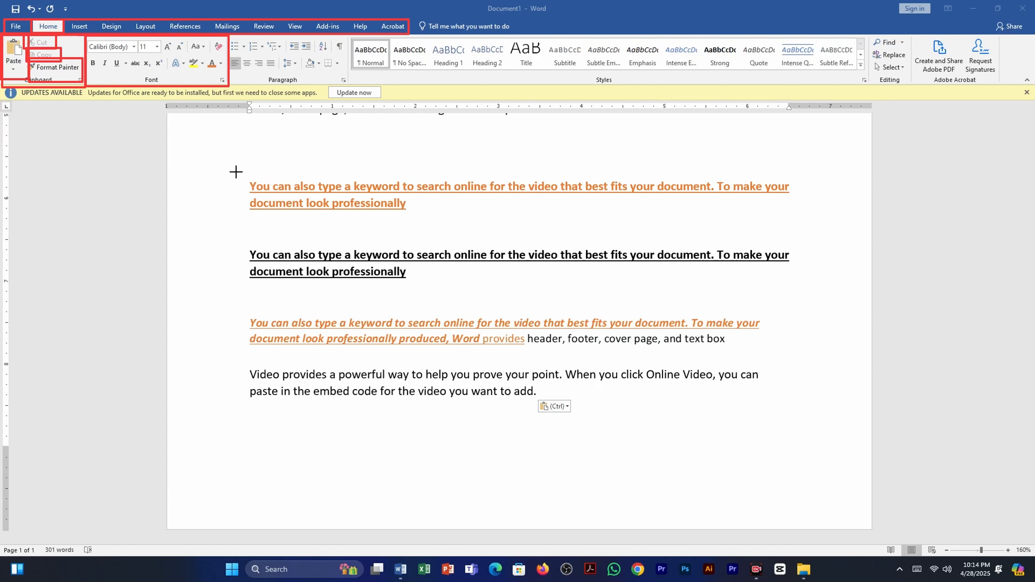